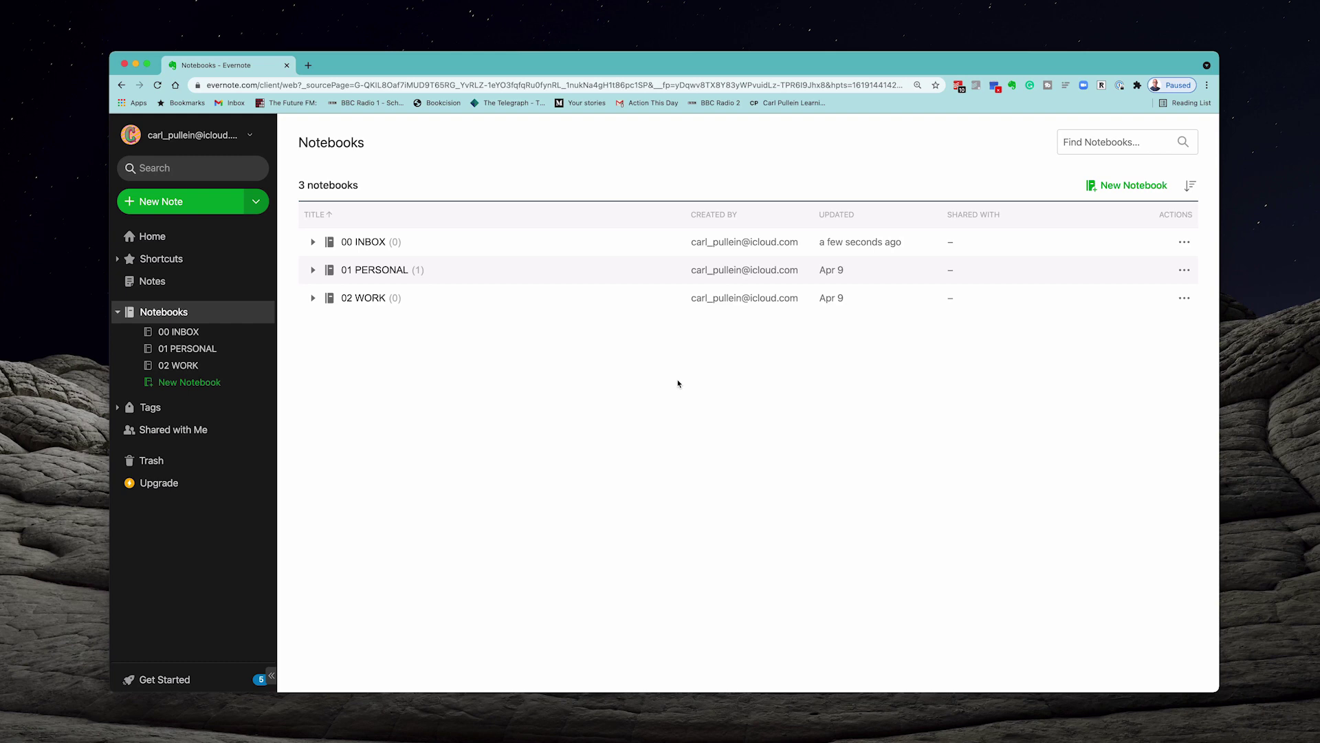
pyautogui.click(312, 269)
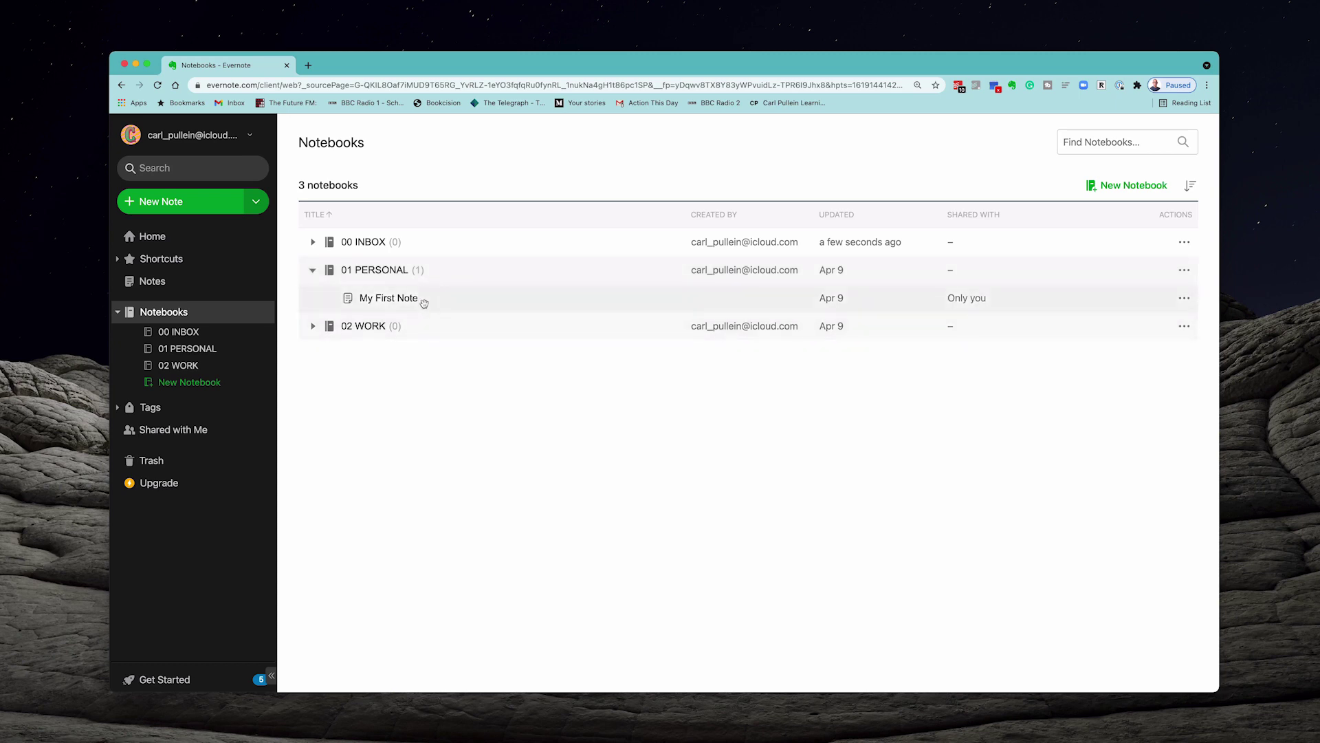
pyautogui.click(401, 300)
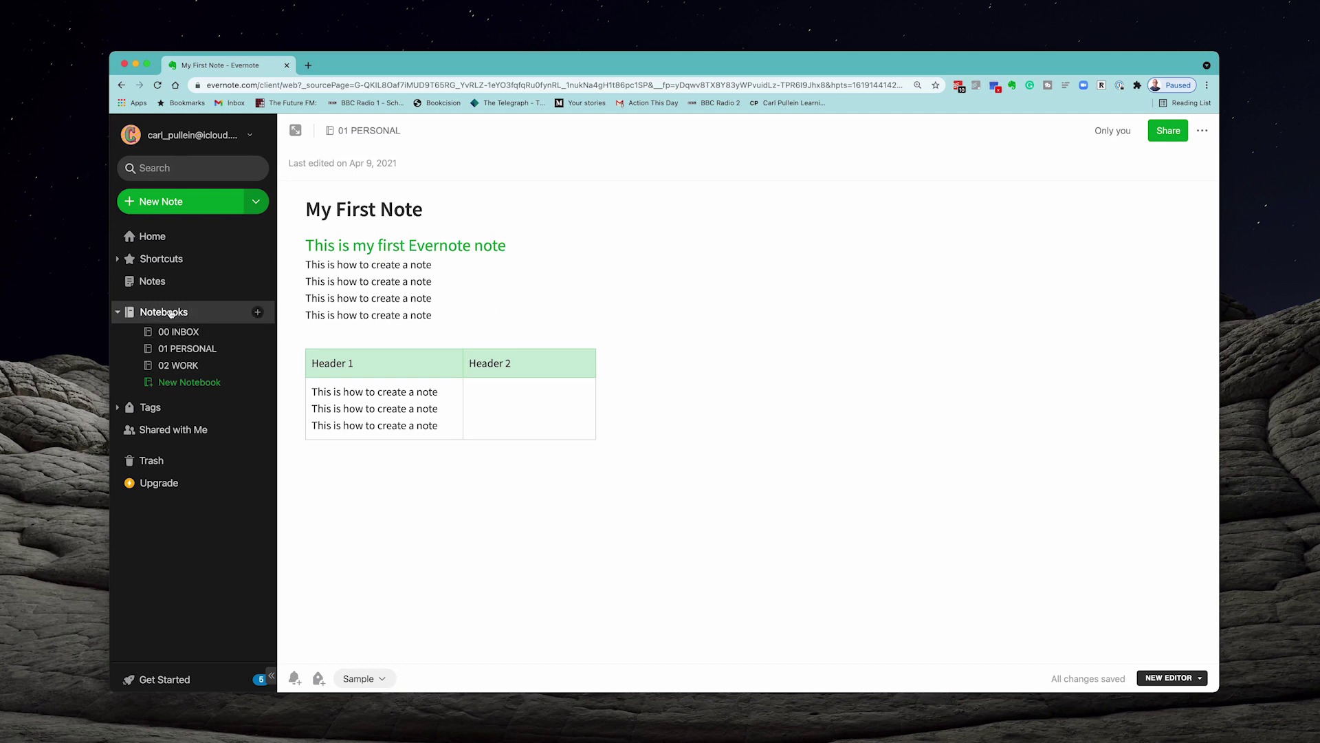
pyautogui.click(168, 313)
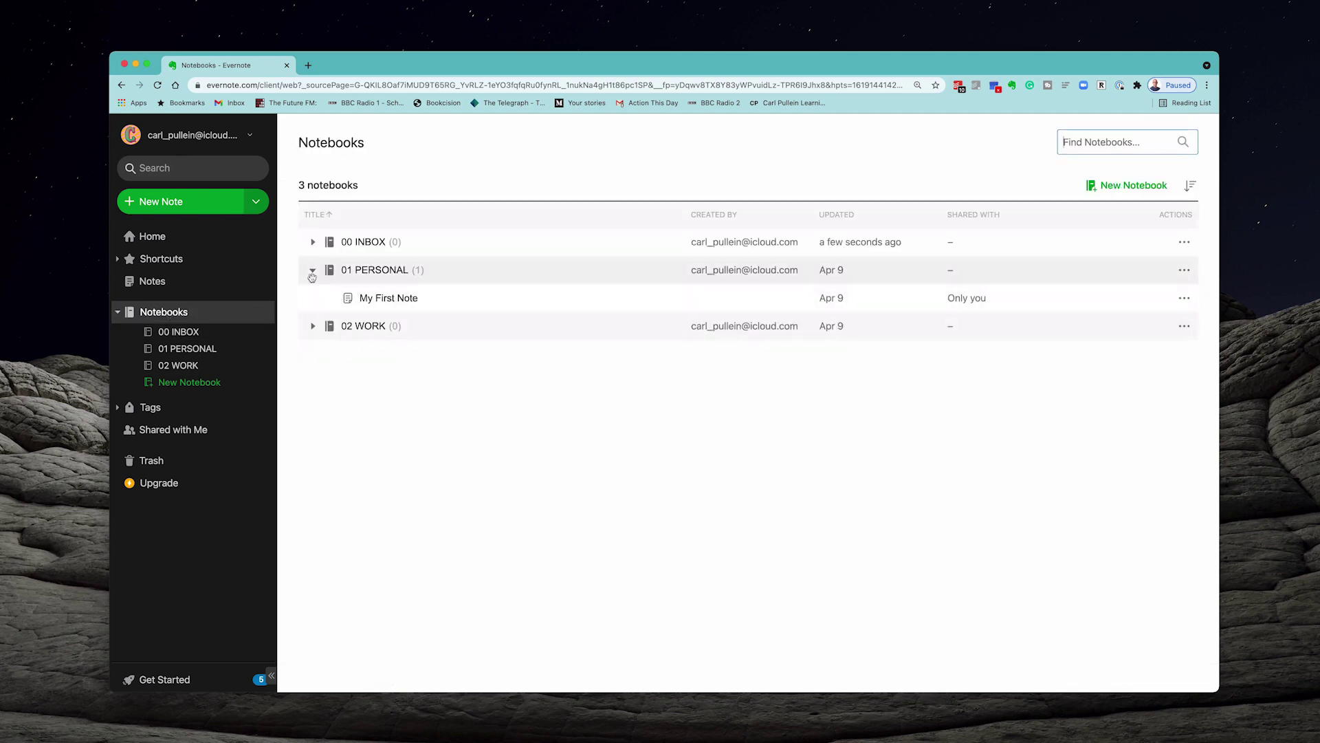
pyautogui.click(315, 274)
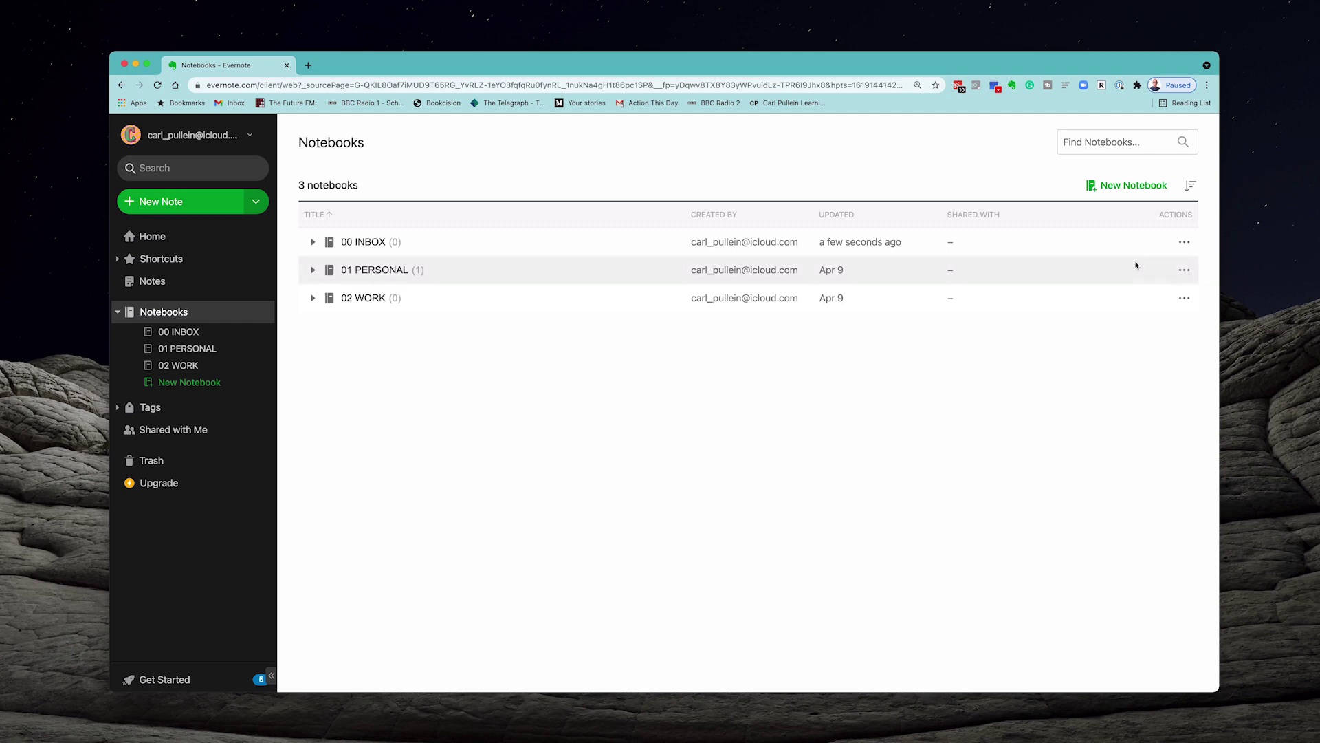
# Create a new notebook named FAMILY HOLIDAYS.
pyautogui.click(1124, 186)
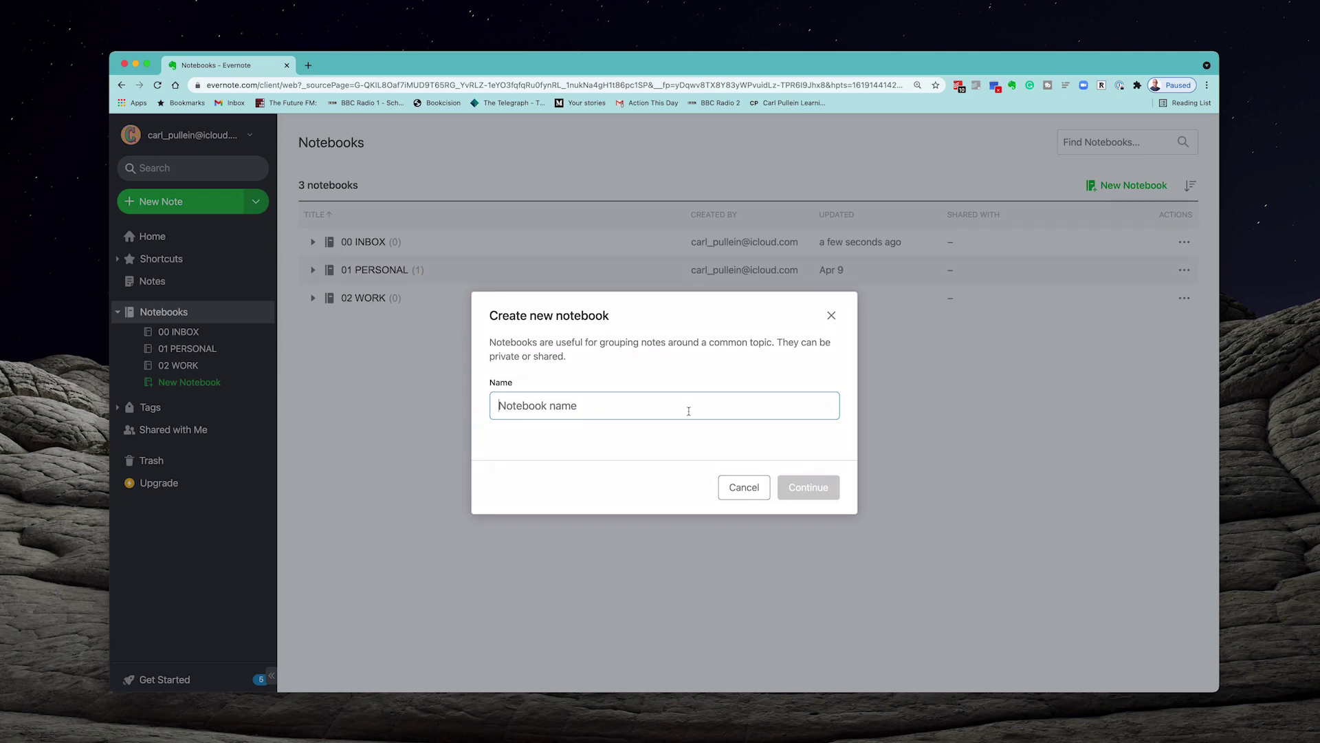
pyautogui.write('FAMI')
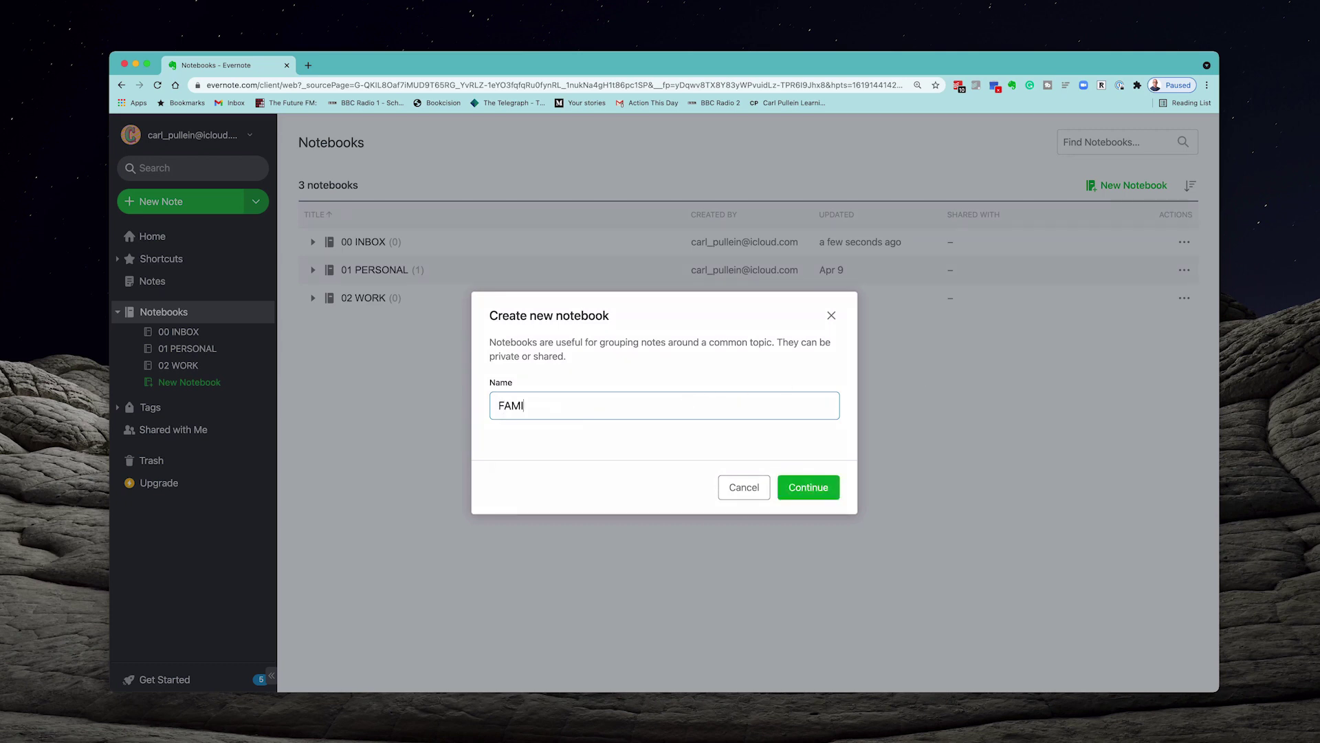
pyautogui.write('LIY')
pyautogui.press('BackSpace')
pyautogui.press('BackSpace')
pyautogui.press('BackSpace')
pyautogui.write('Y HOLIDAYS')
pyautogui.click(809, 490)
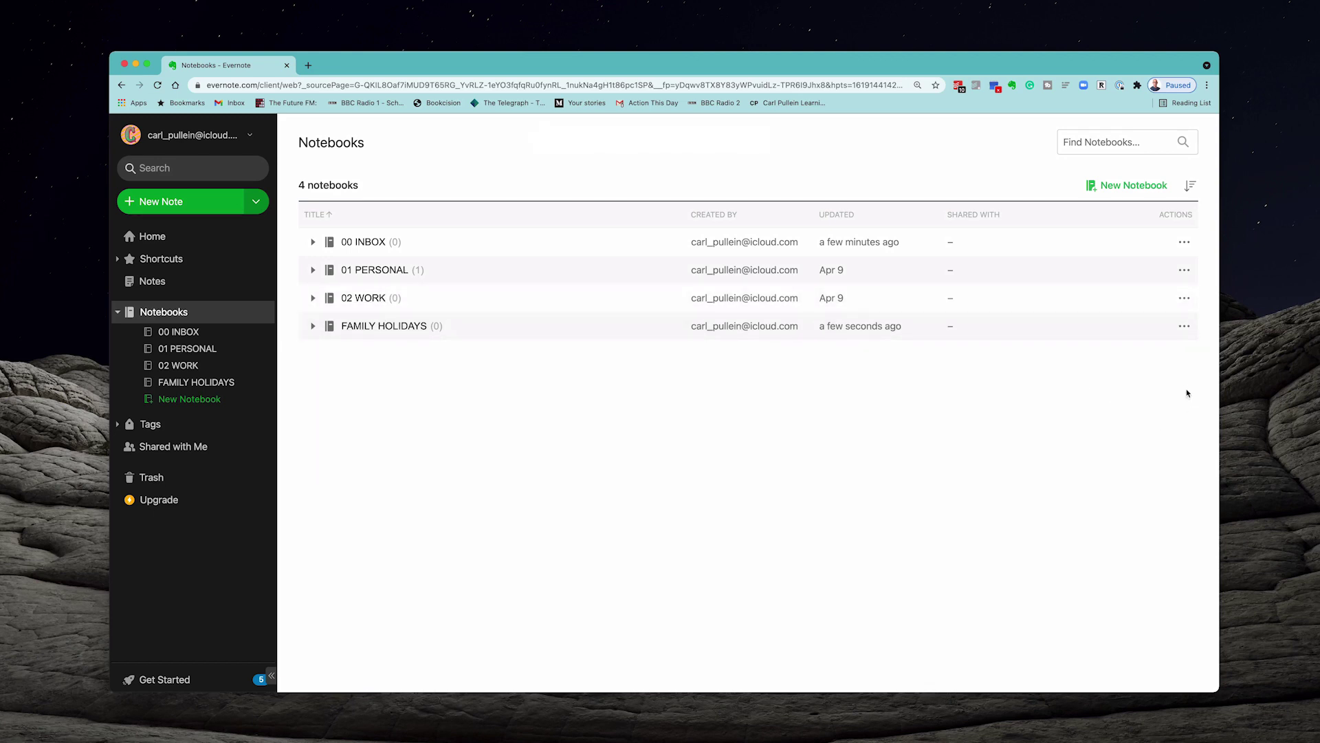
# Start a new stack for the FAMILY HOLIDAYS notebook and name it 01 PERSONAL.
pyautogui.click(1184, 328)
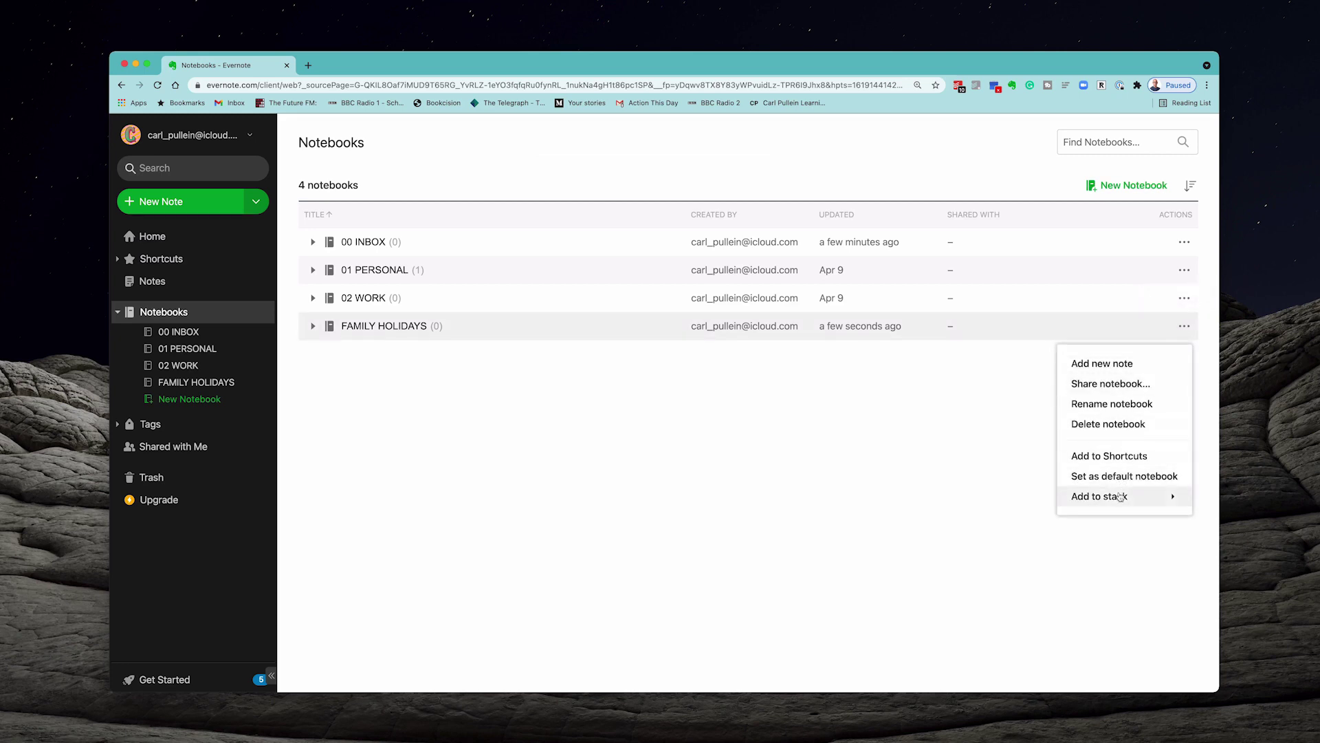
pyautogui.click(946, 440)
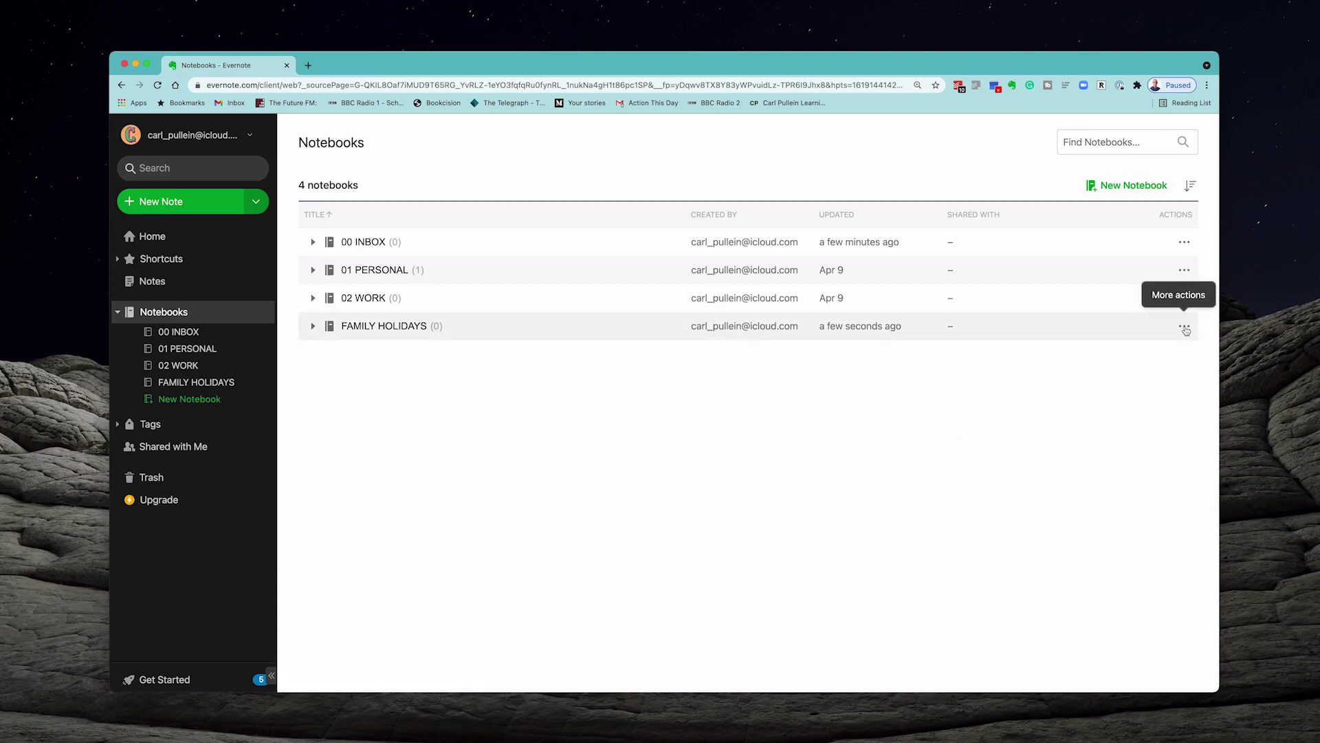
pyautogui.click(1184, 327)
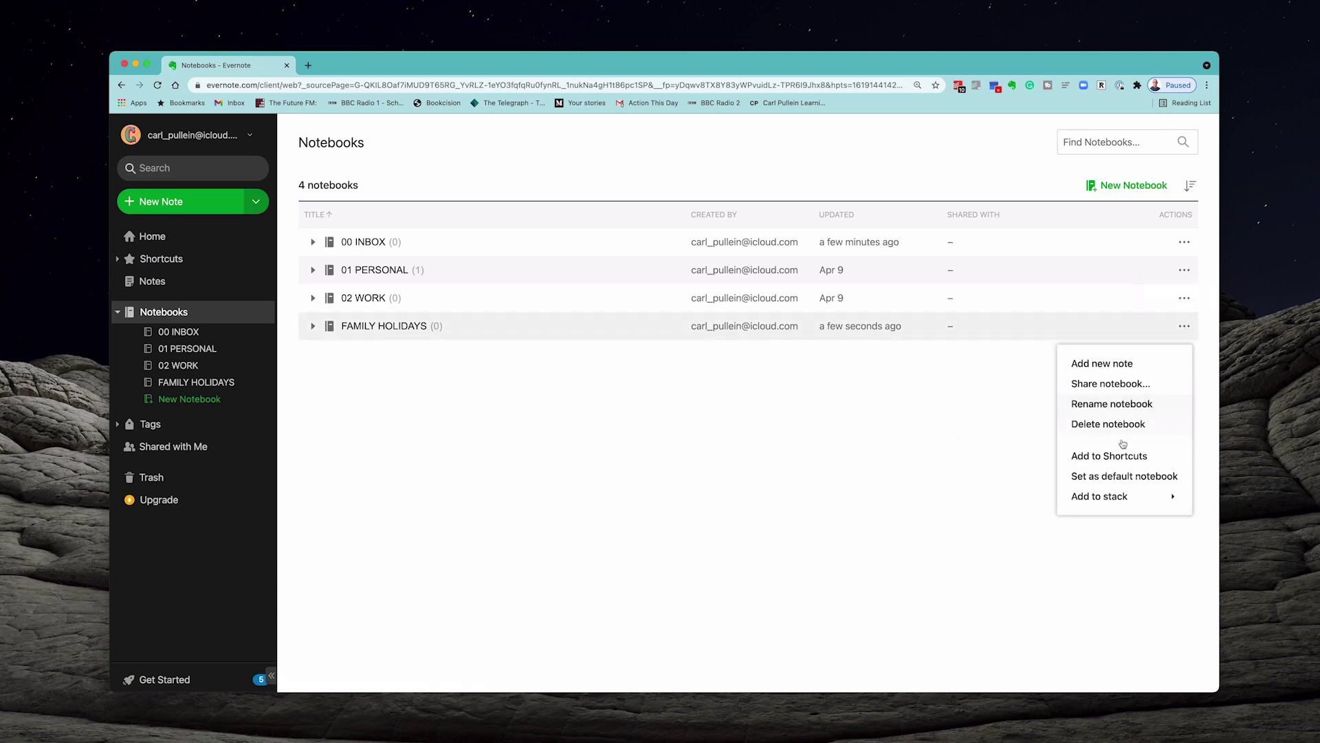
pyautogui.moveTo(1108, 503)
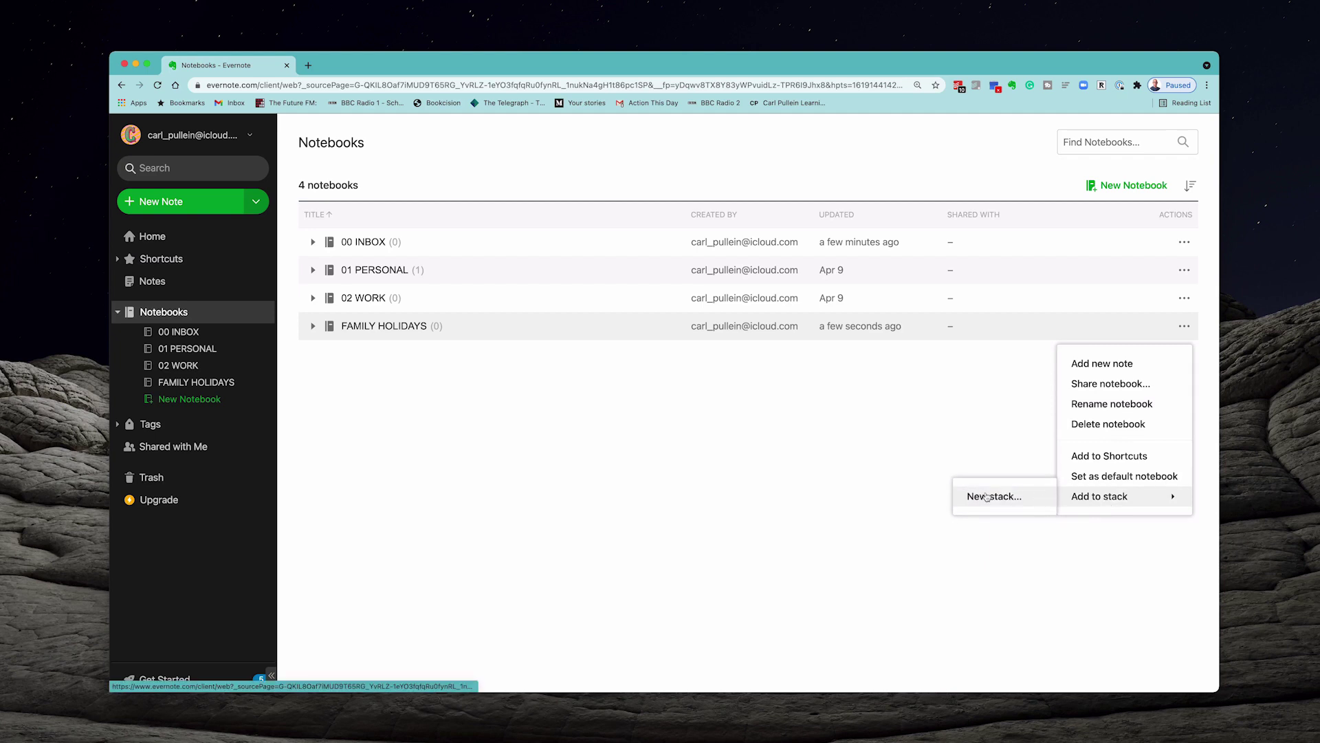
pyautogui.click(986, 496)
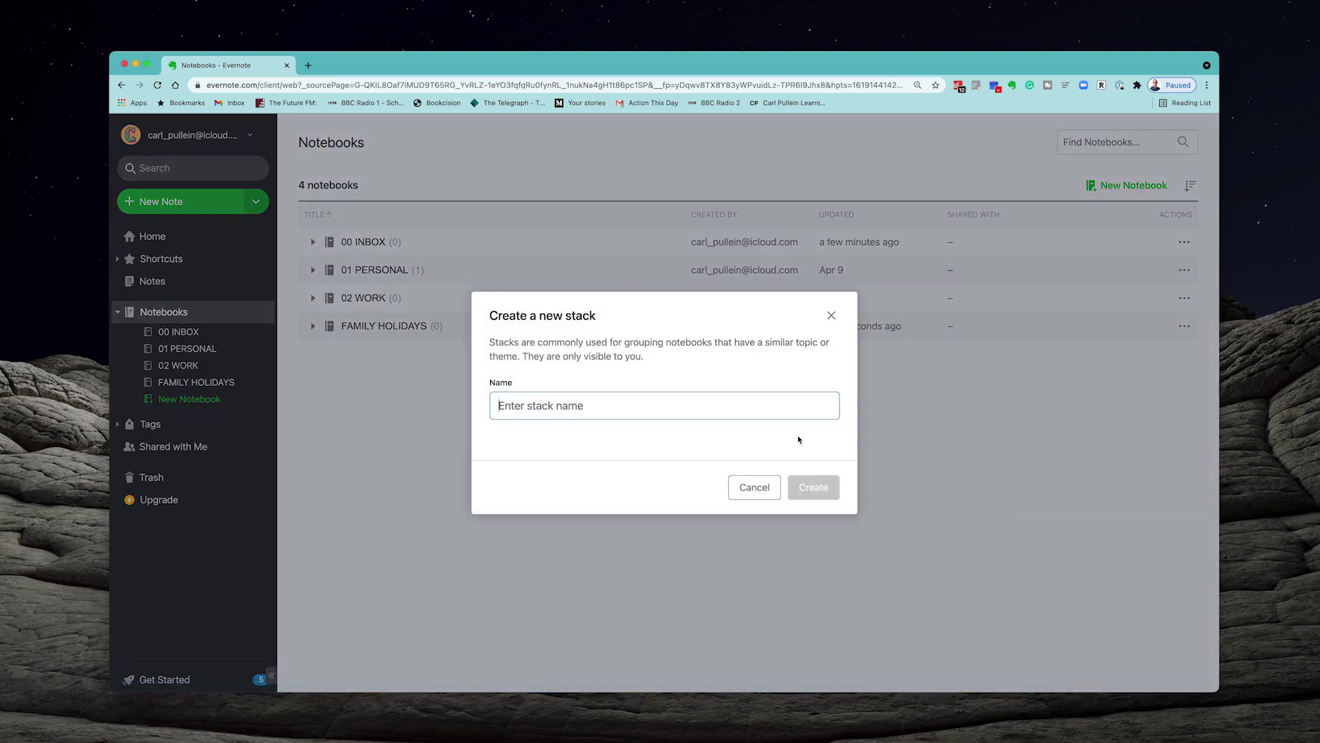
pyautogui.write('PERSO')
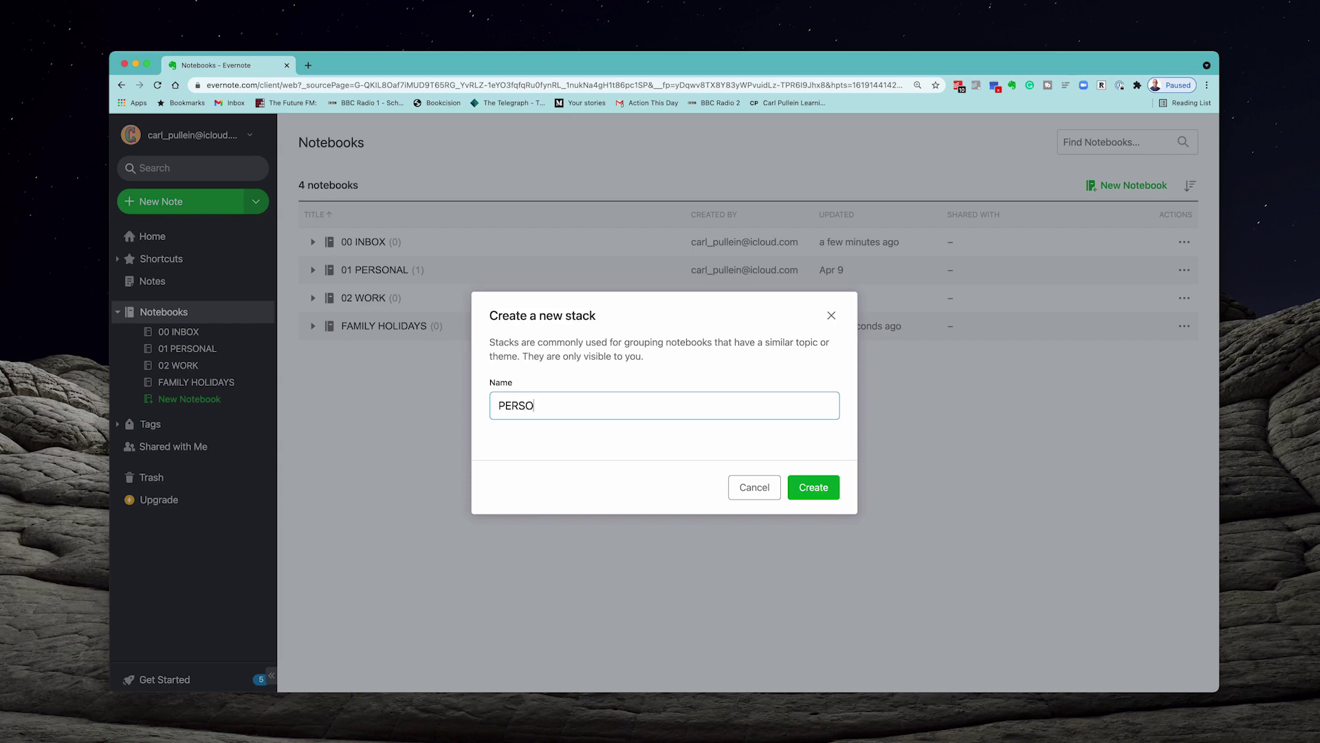
pyautogui.write('NAL')
pyautogui.click(499, 405)
pyautogui.write('01')
# Create the 01 PERSONAL stack and drag the 01 PERSONAL notebook into it.
pyautogui.click(820, 488)
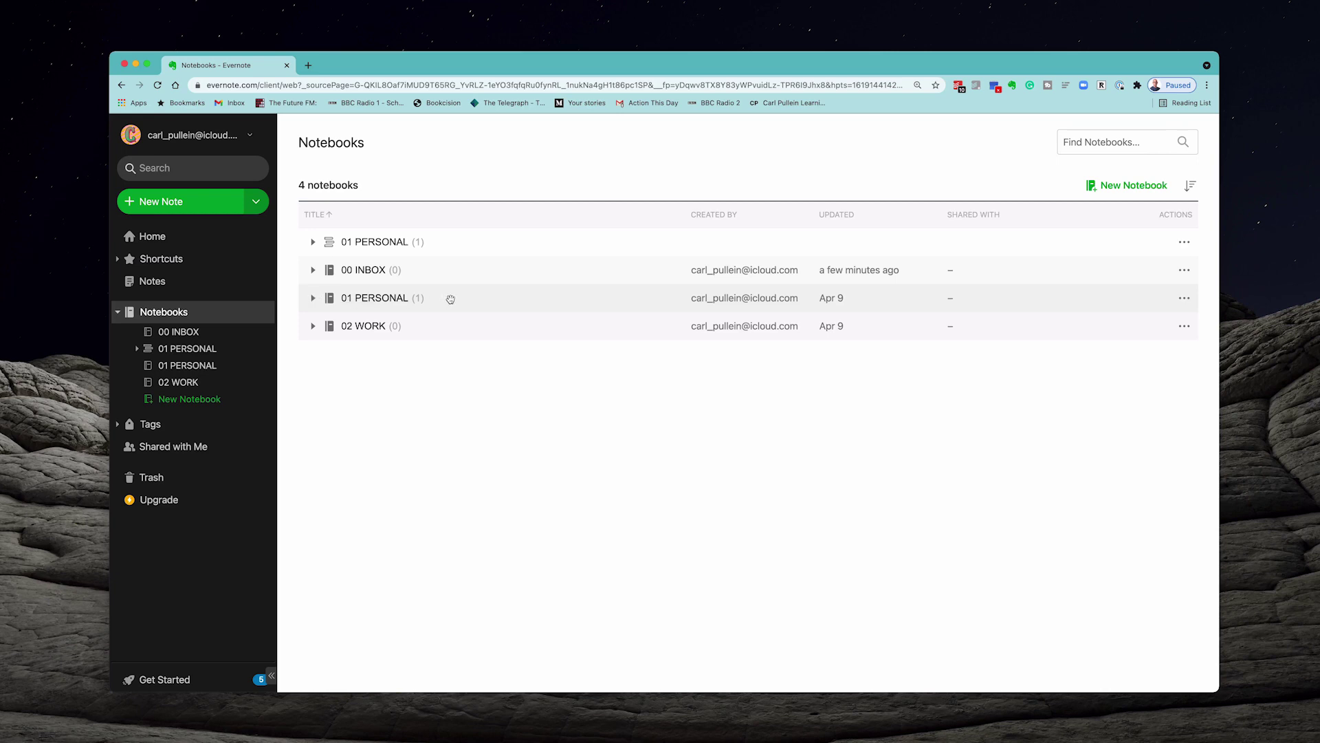
pyautogui.moveTo(452, 292); pyautogui.dragTo(490, 310)
pyautogui.moveTo(446, 300); pyautogui.dragTo(464, 251)
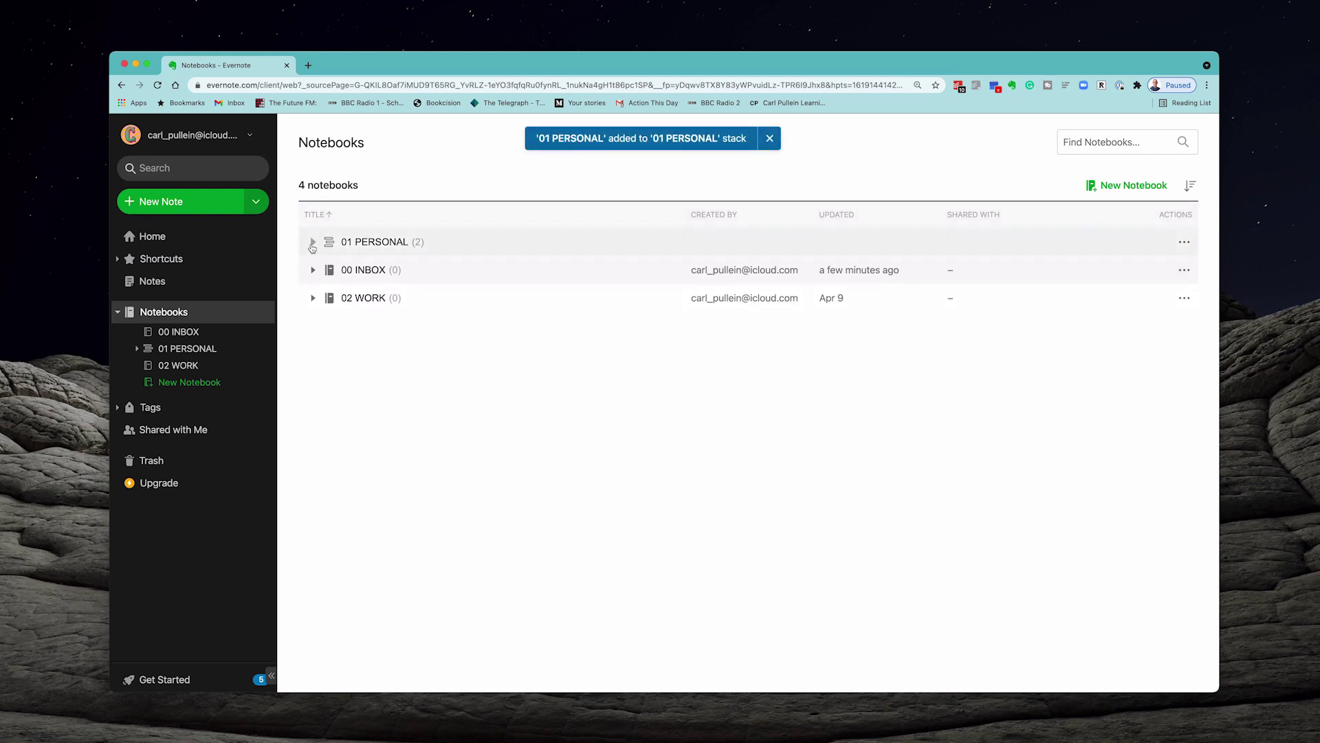
# Expand the 01 PERSONAL stack to check its contents, then collapse it again.
pyautogui.click(313, 243)
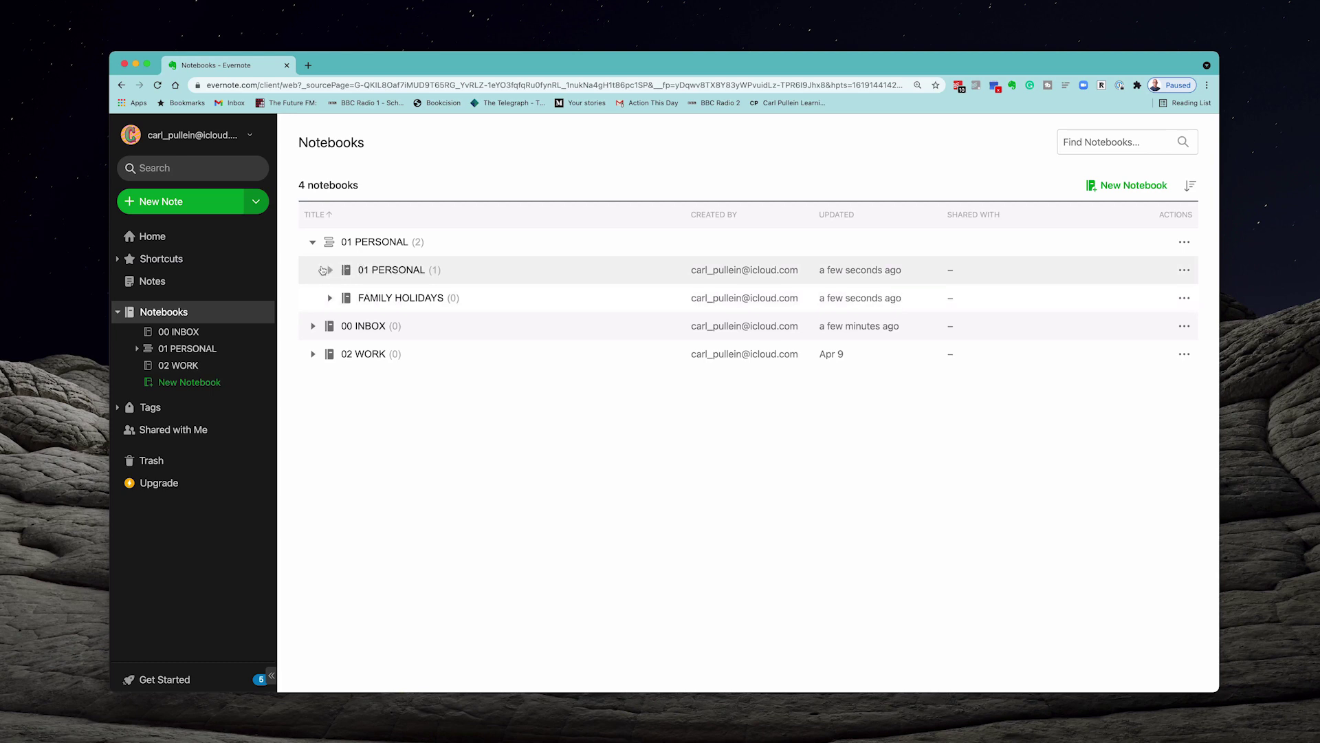
pyautogui.click(330, 270)
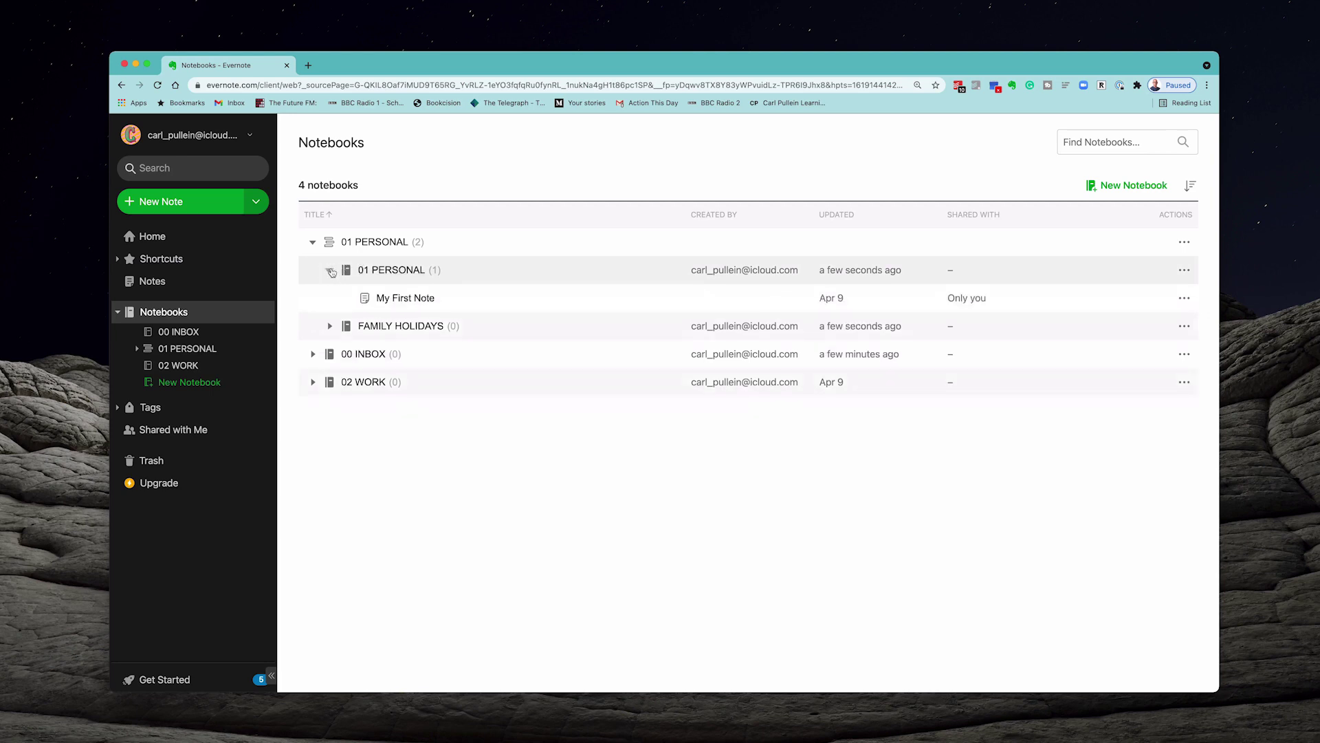
pyautogui.click(330, 270)
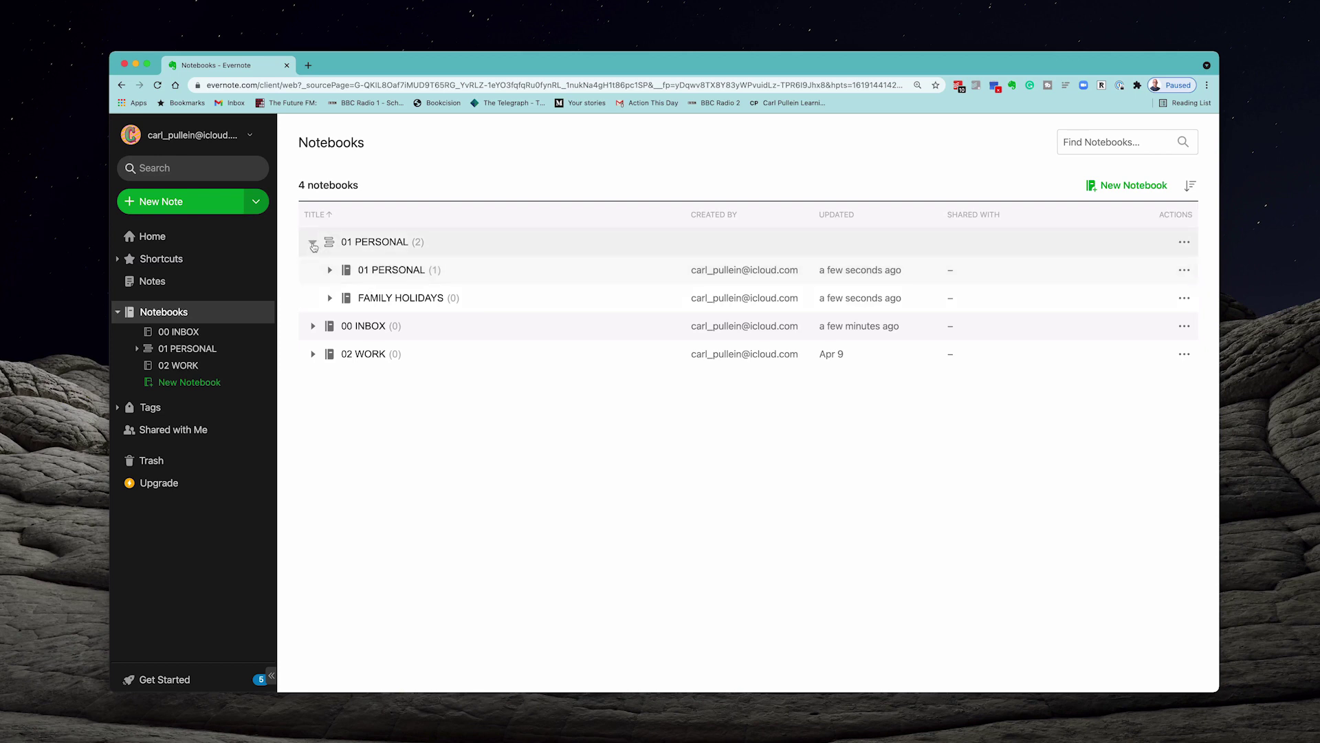
pyautogui.click(313, 244)
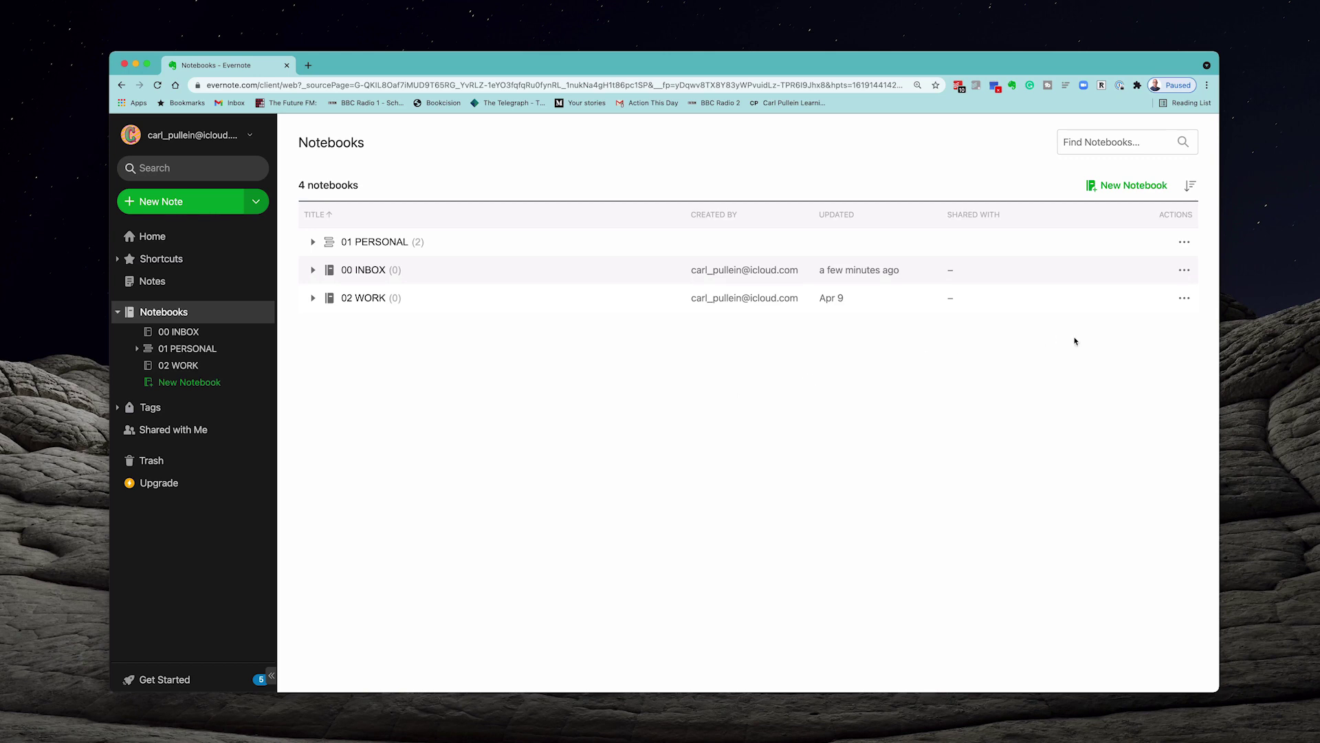
# Put the 02 WORK notebook into a new stack named 02 WORK.
pyautogui.click(1184, 298)
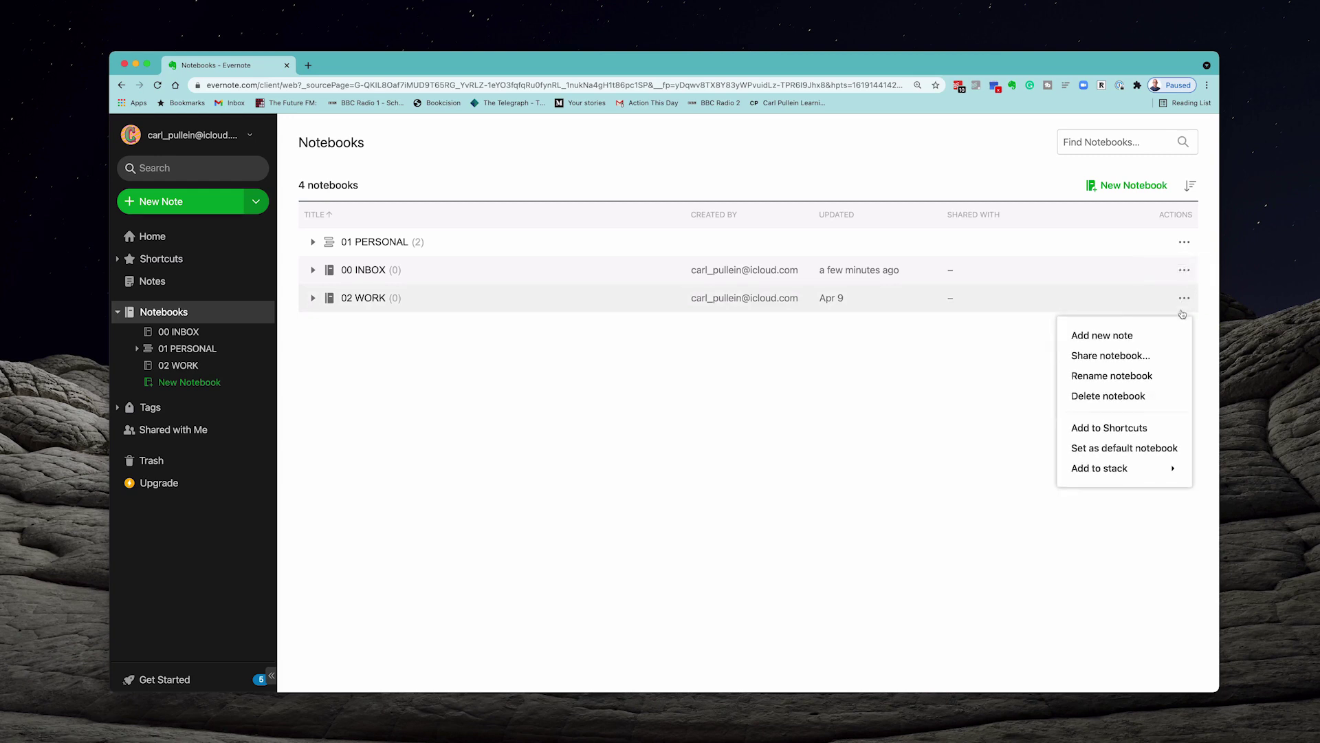
pyautogui.click(1116, 467)
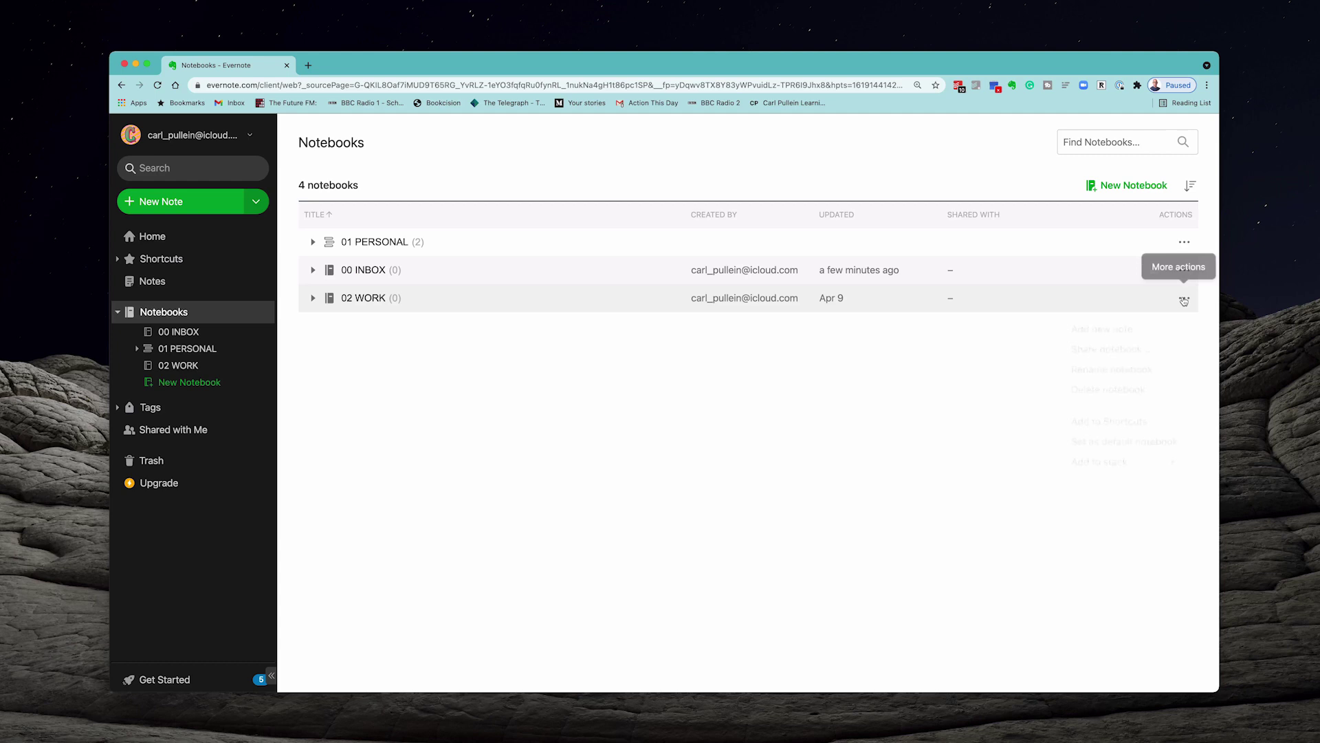
pyautogui.click(1184, 298)
pyautogui.moveTo(1127, 466)
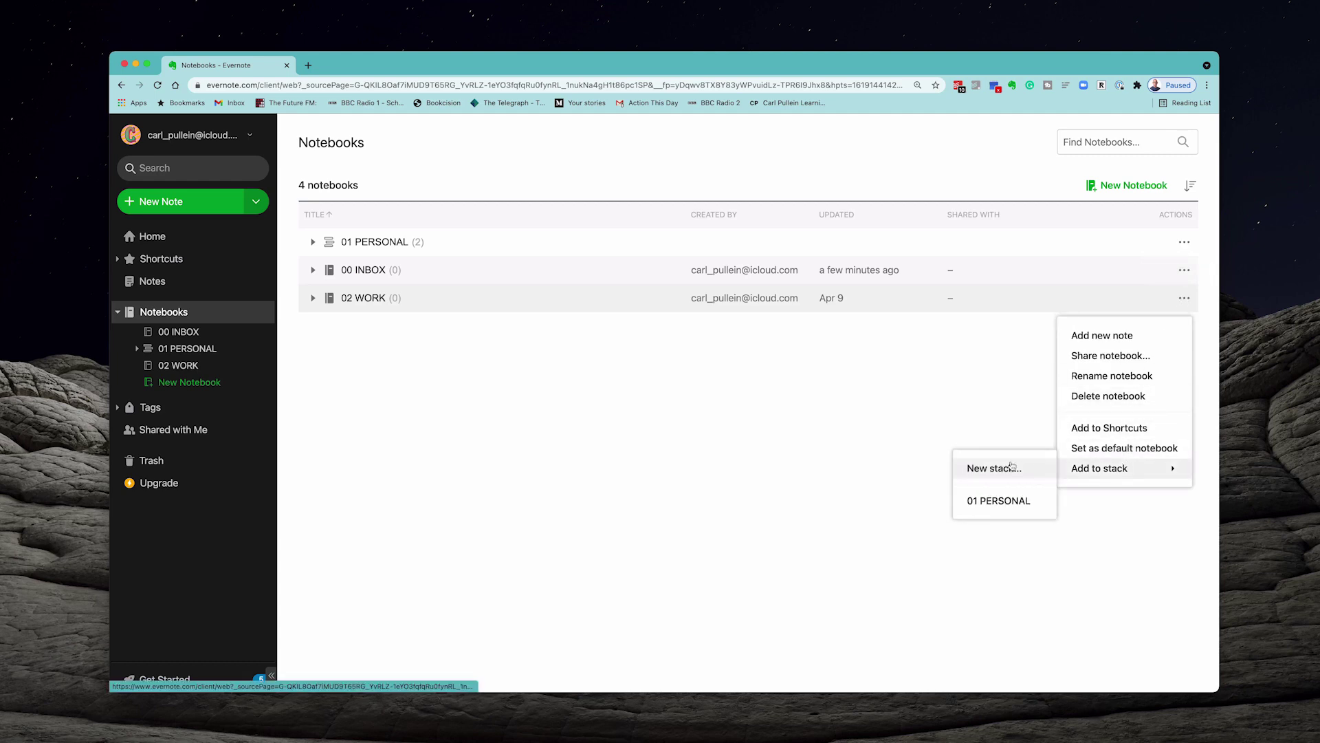
pyautogui.click(1008, 467)
pyautogui.write('0')
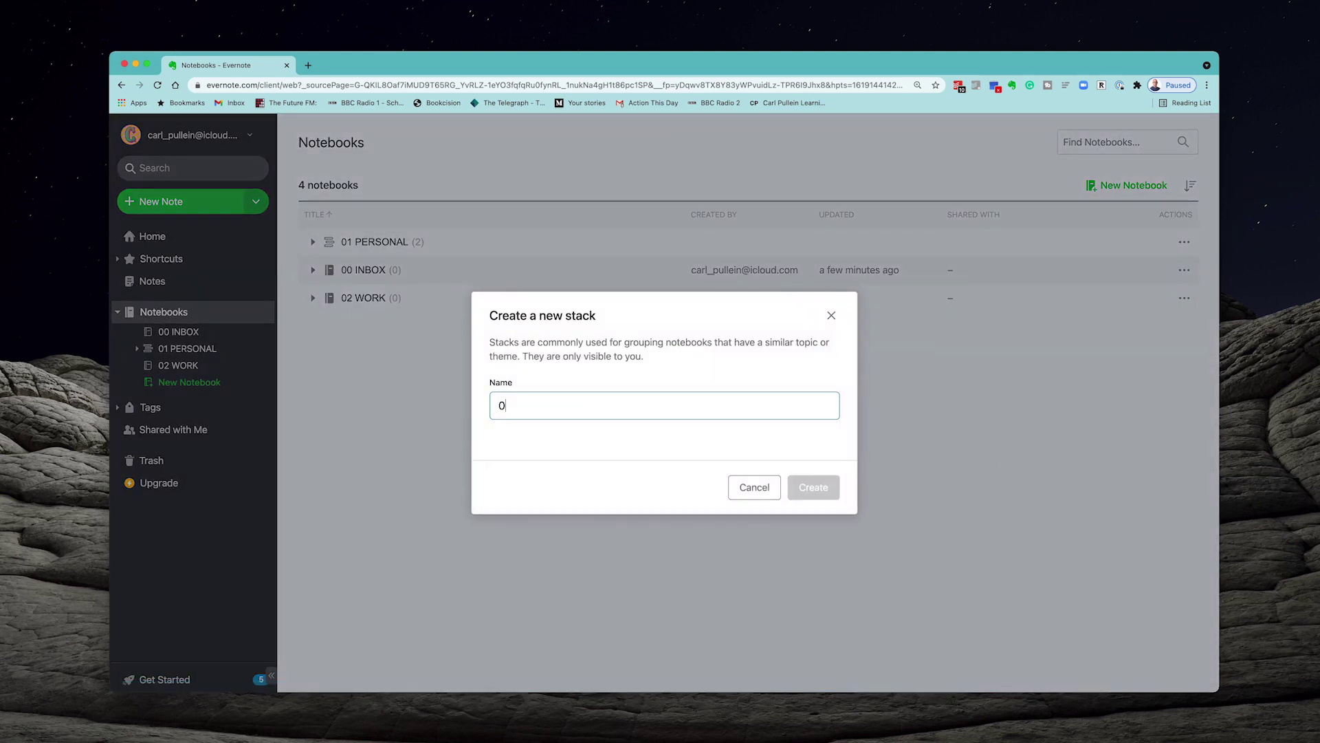
pyautogui.write('2 WORK')
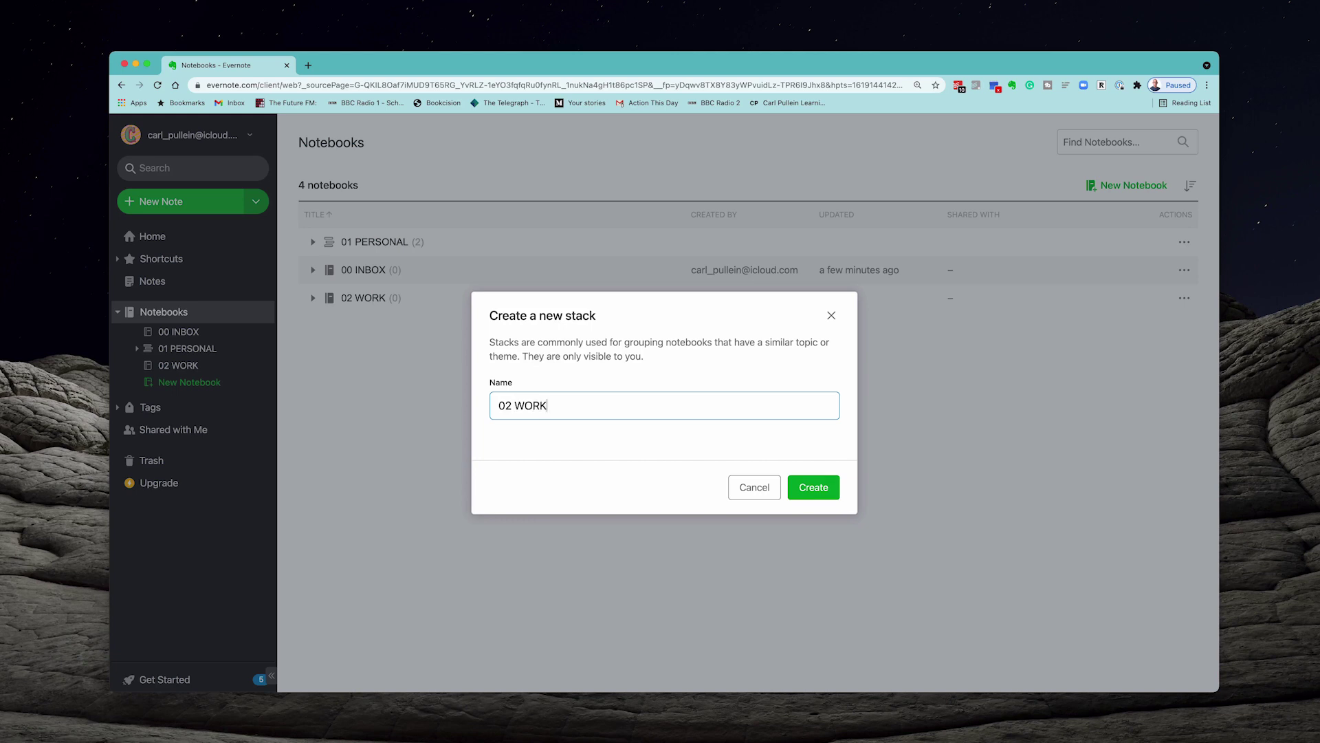
pyautogui.click(822, 497)
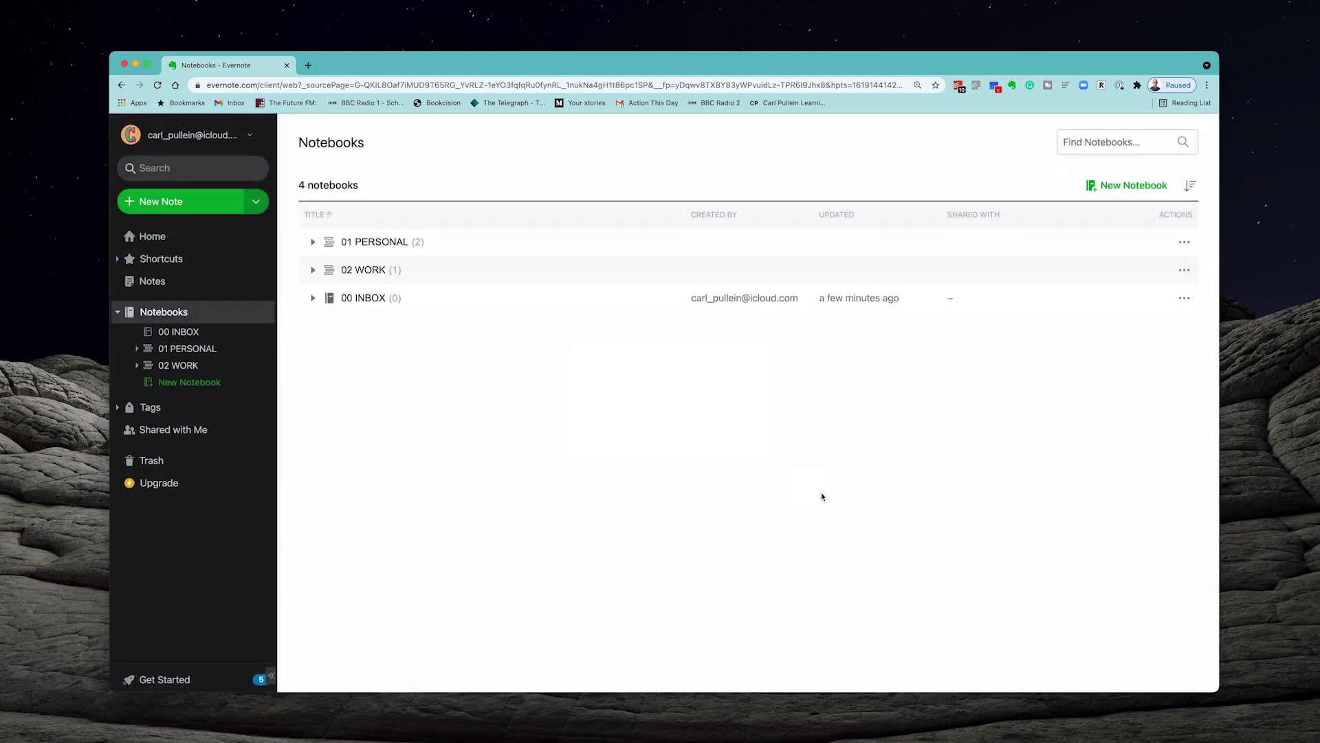
# Expand and collapse the 02 WORK stack, then expand 01 PERSONAL.
pyautogui.click(312, 270)
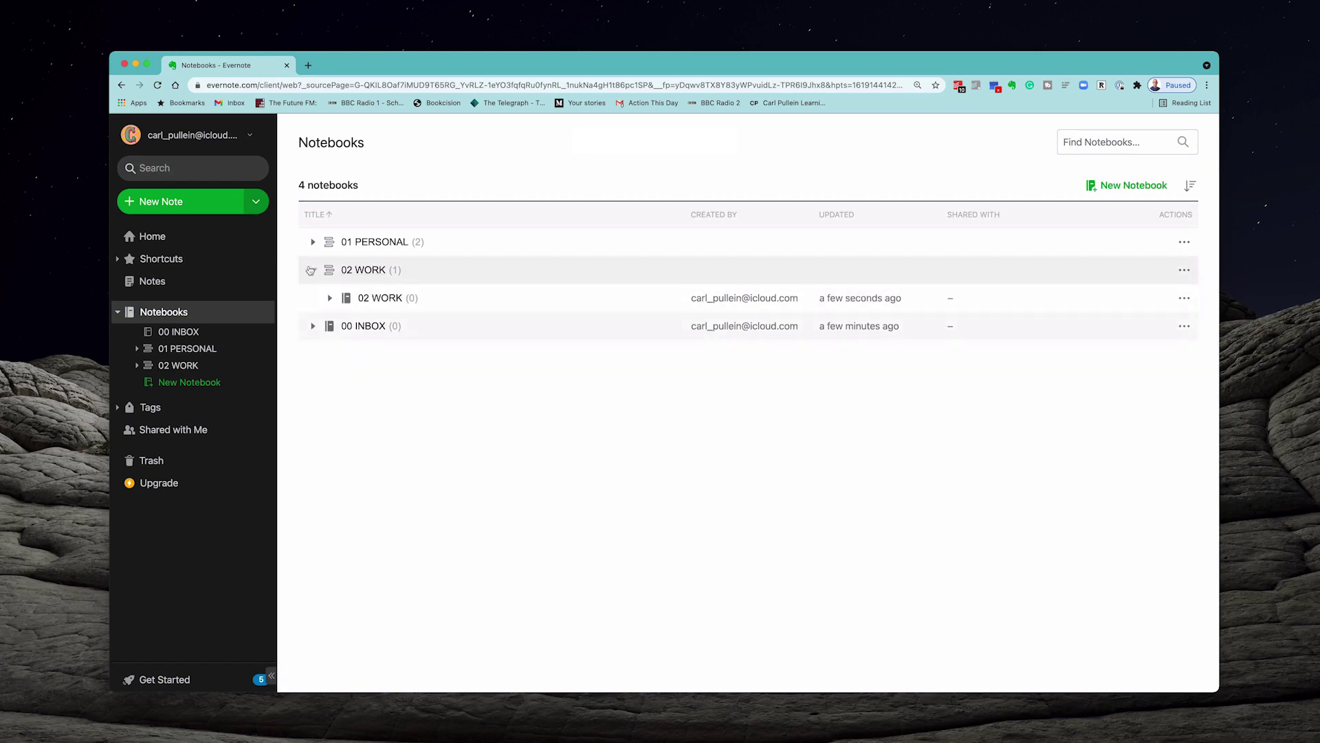
pyautogui.click(311, 270)
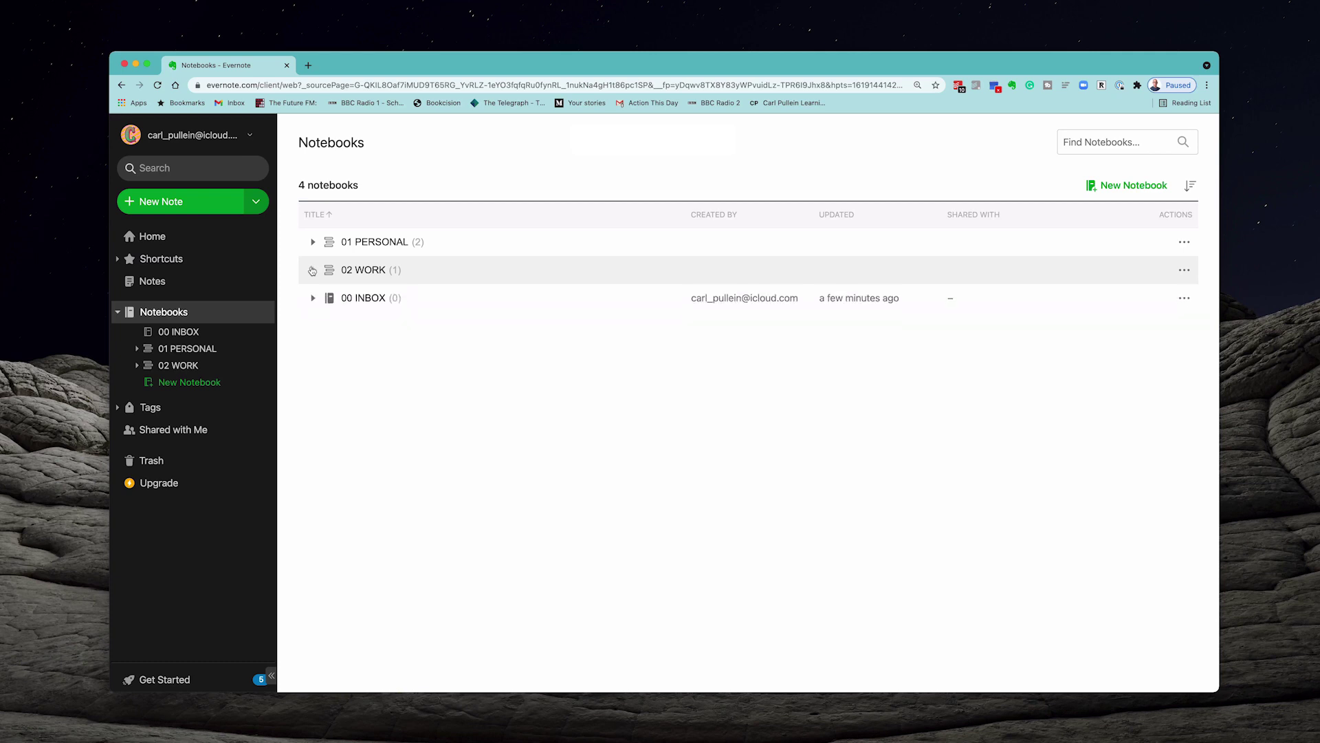
pyautogui.click(312, 242)
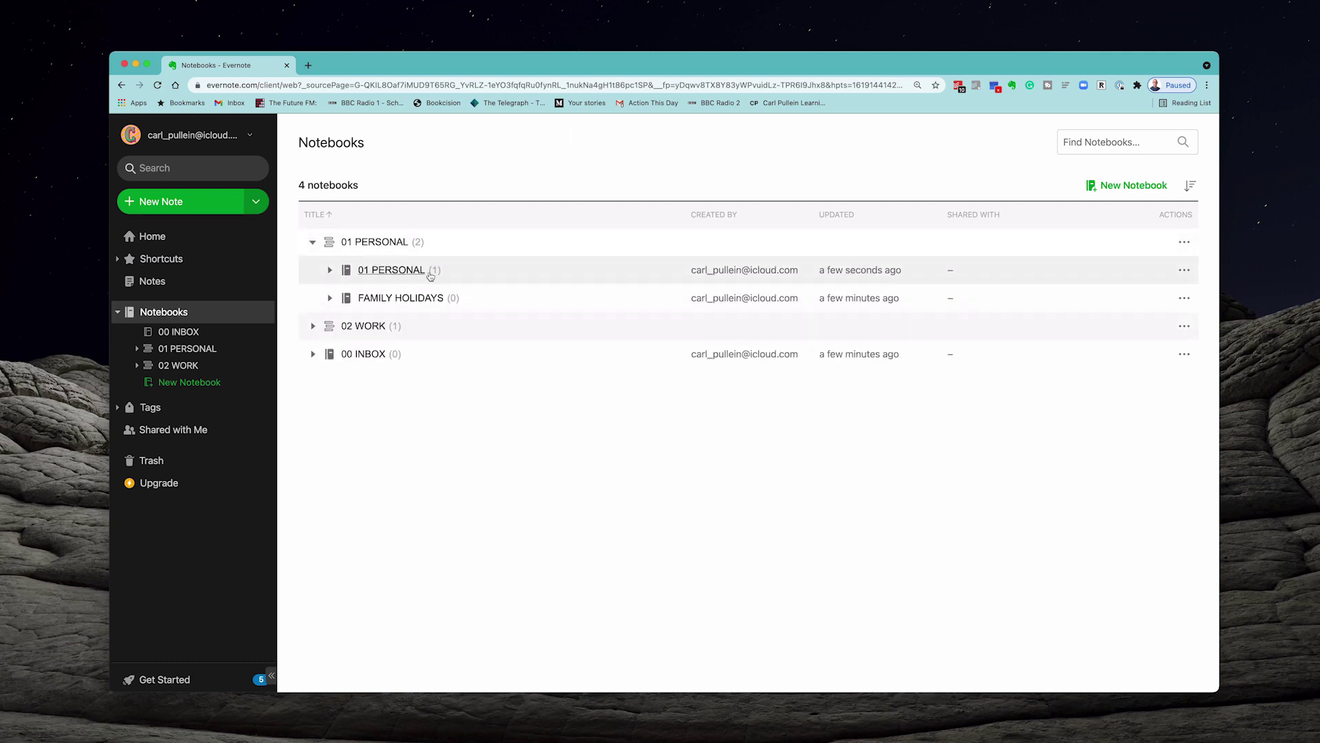
# Rename the 01 PERSONAL notebook inside the stack to MISCELLANIOUS.
pyautogui.click(1183, 270)
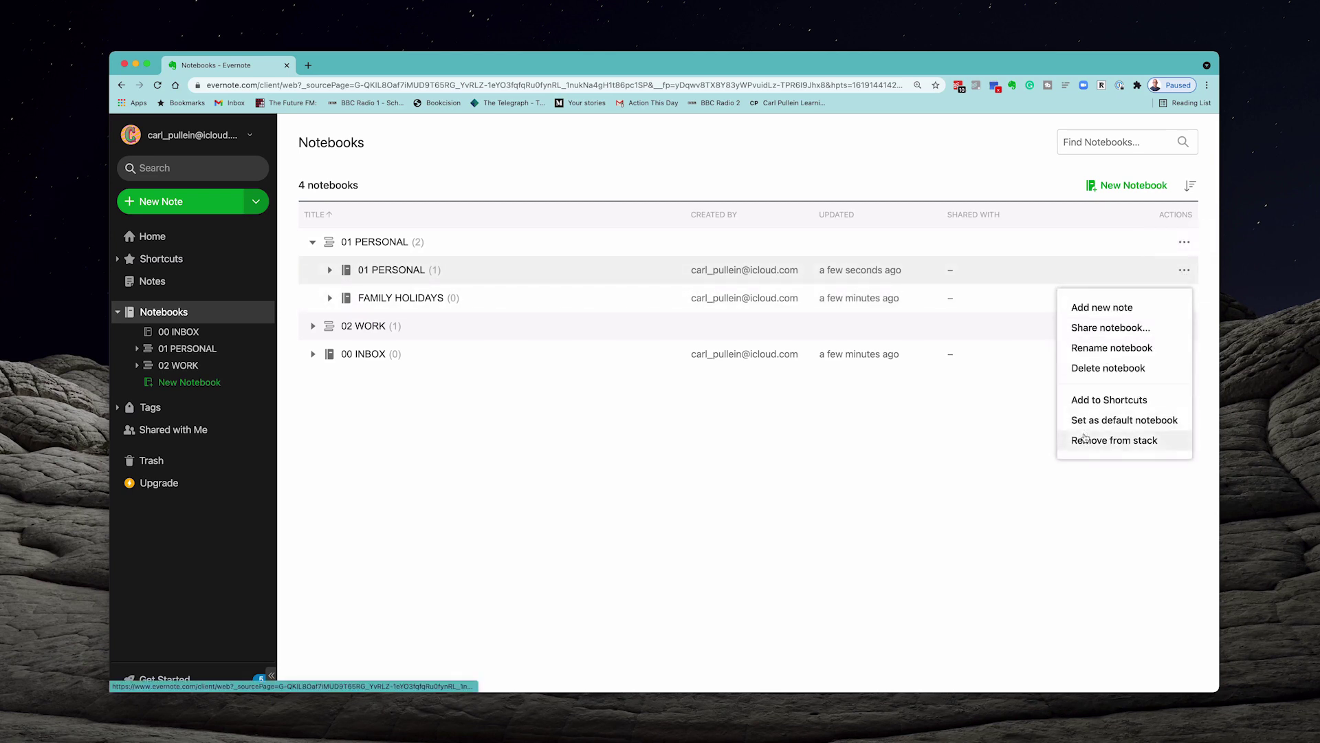
pyautogui.click(1112, 348)
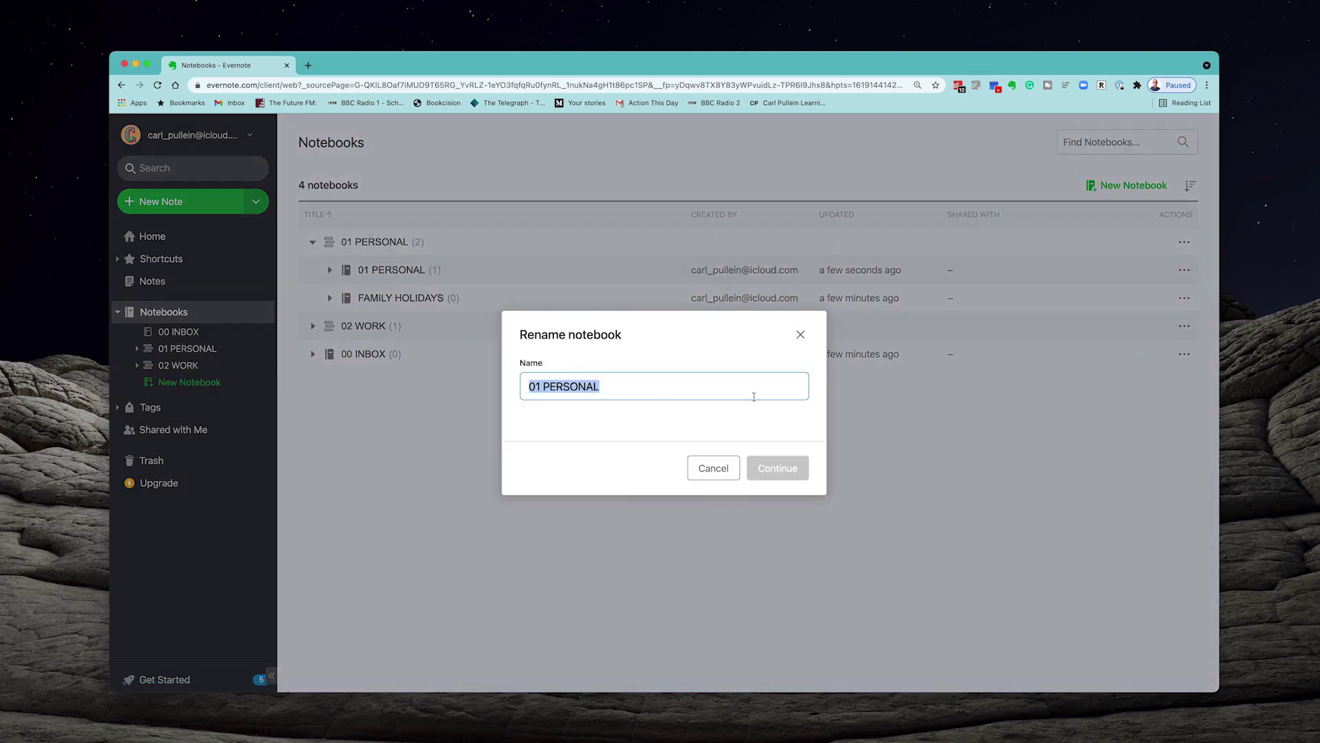
pyautogui.press('BackSpace')
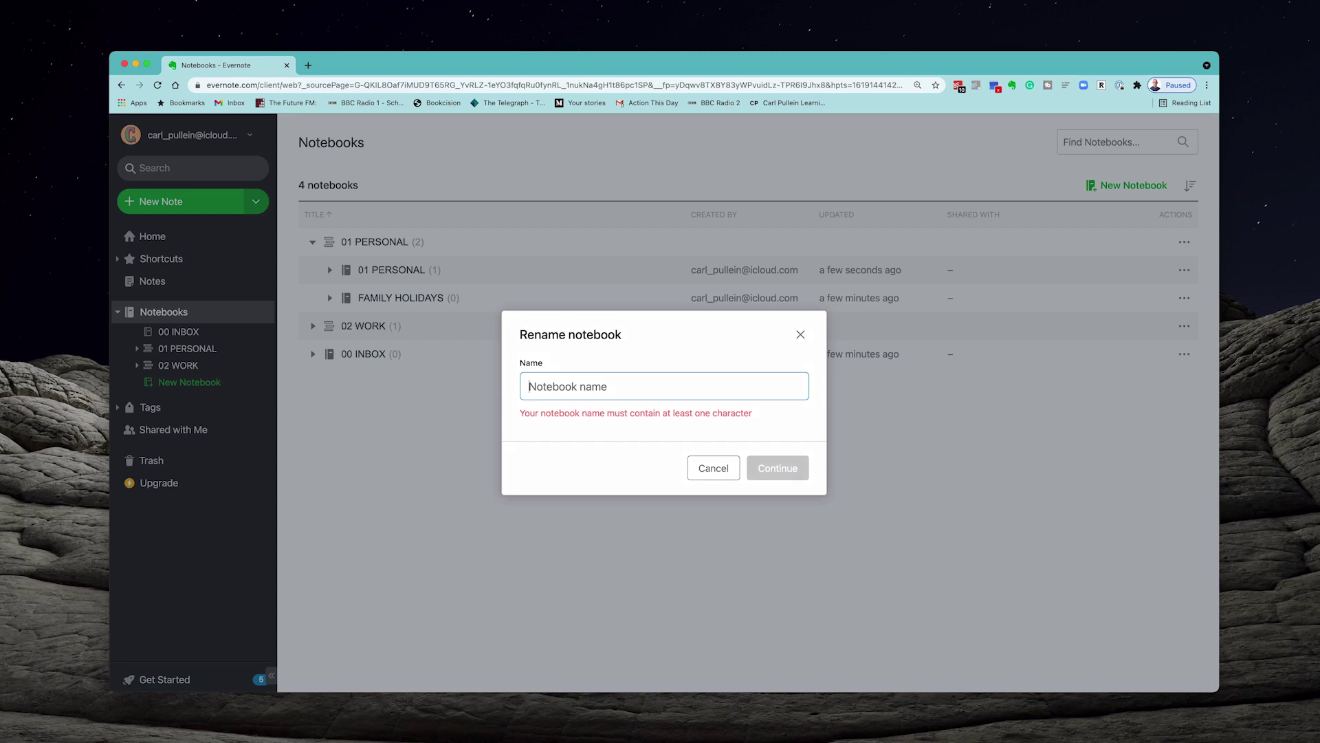
pyautogui.write('Mice')
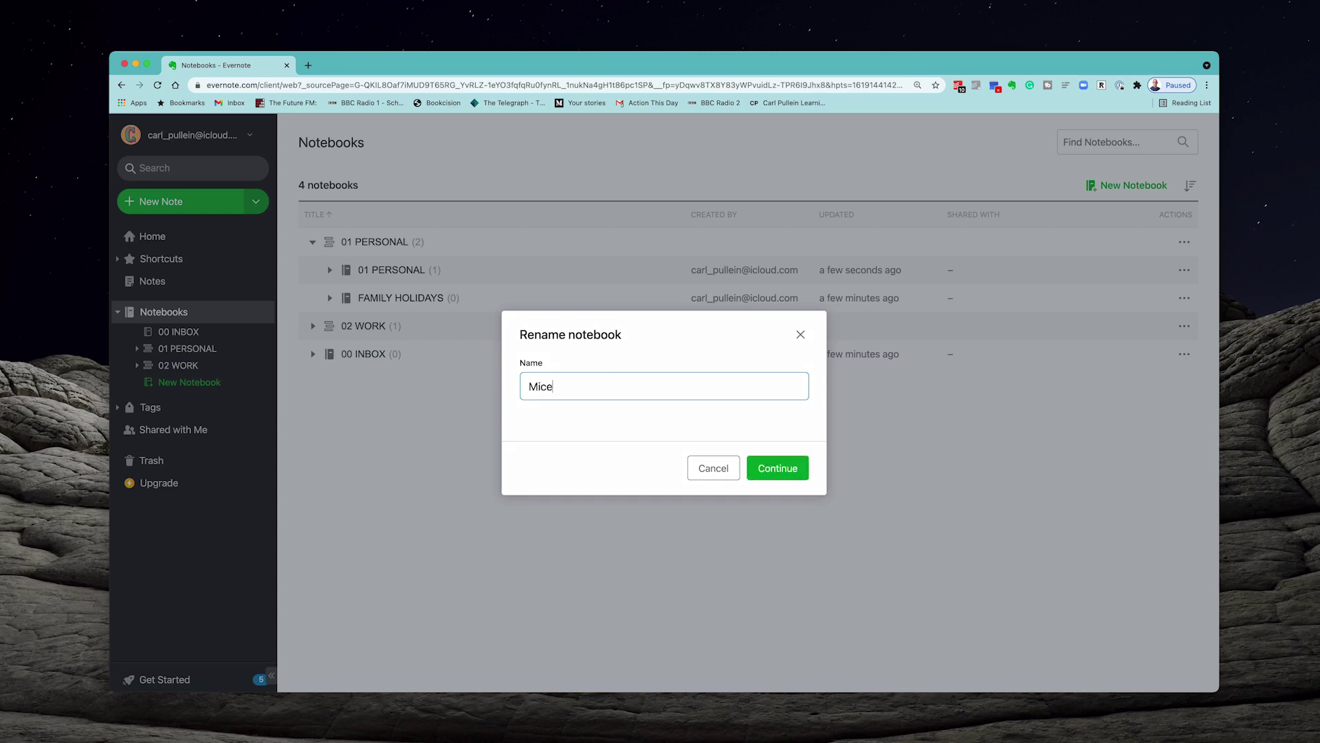
pyautogui.press('BackSpace')
pyautogui.press('BackSpace')
pyautogui.press('BackSpace')
pyautogui.write('ICELLANIOUS')
pyautogui.click(541, 387)
pyautogui.write('S')
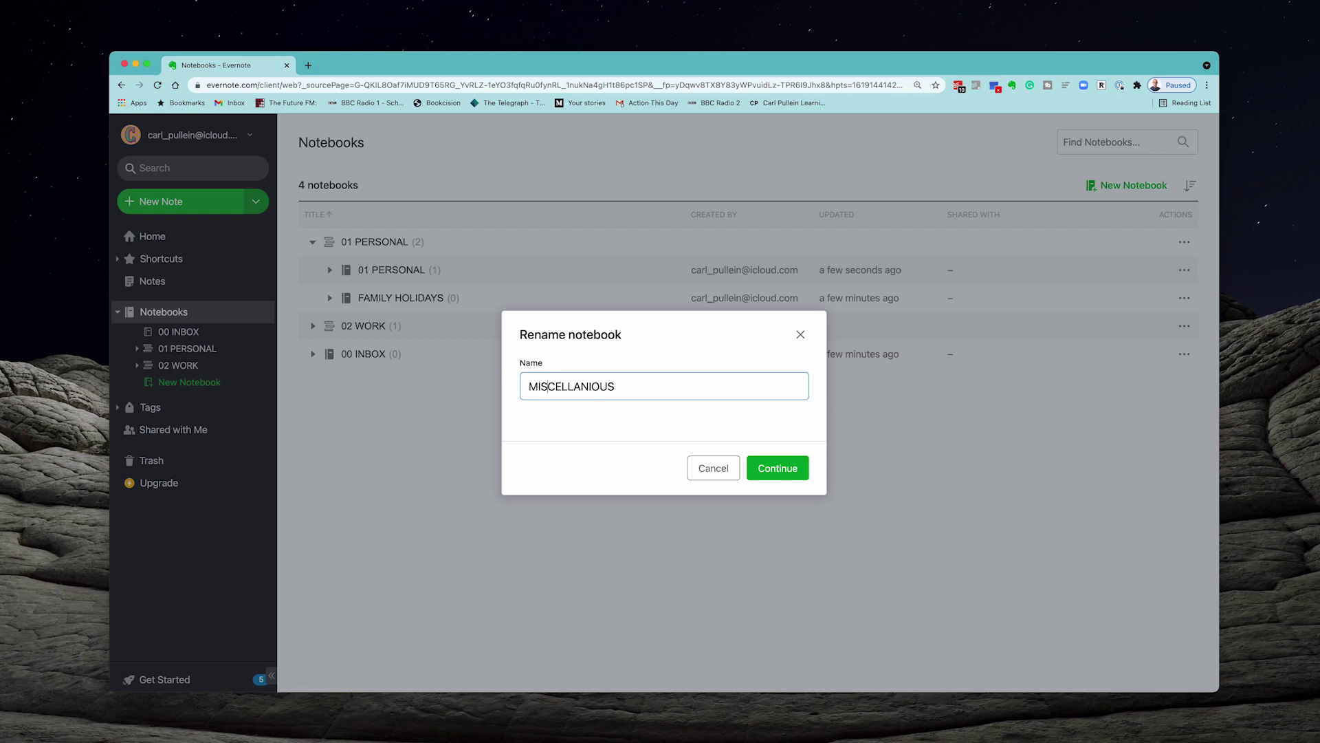
pyautogui.click(783, 467)
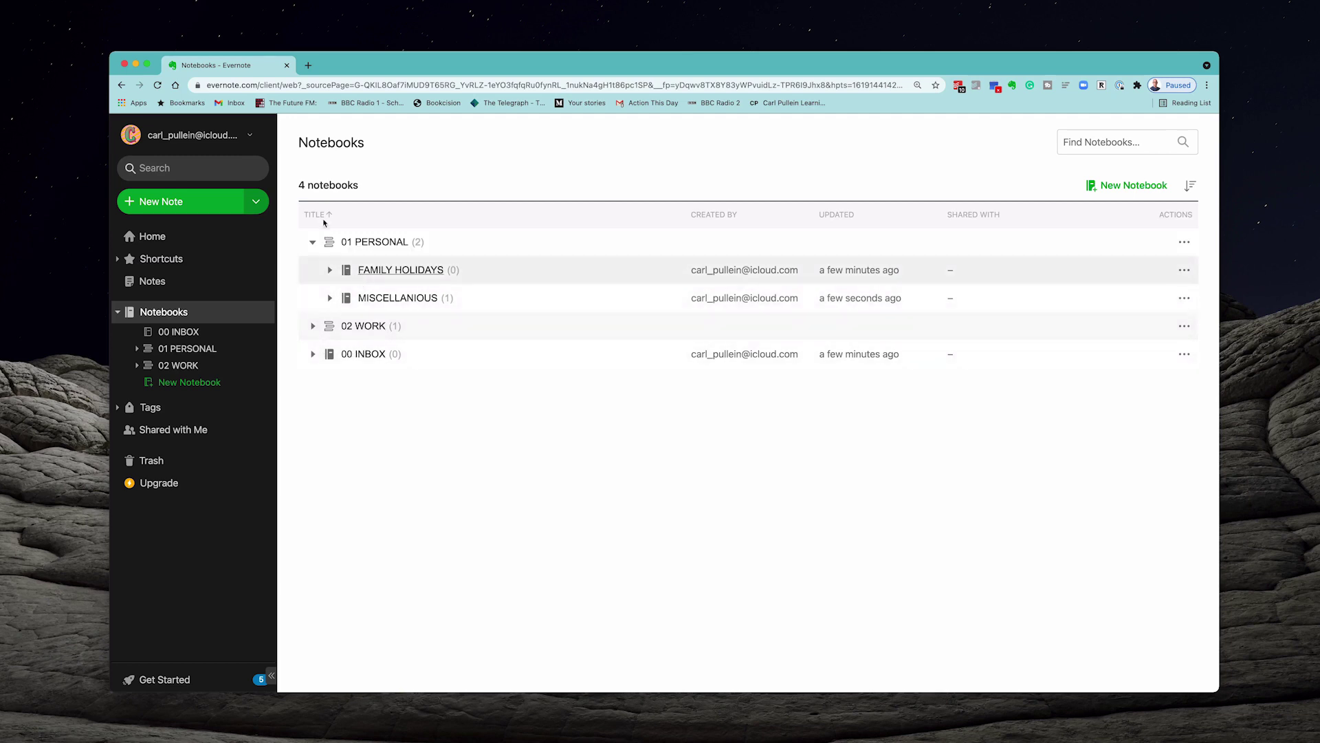
# Collapse 01 PERSONAL and turn off Group by Type in the notebook sort options.
pyautogui.click(312, 242)
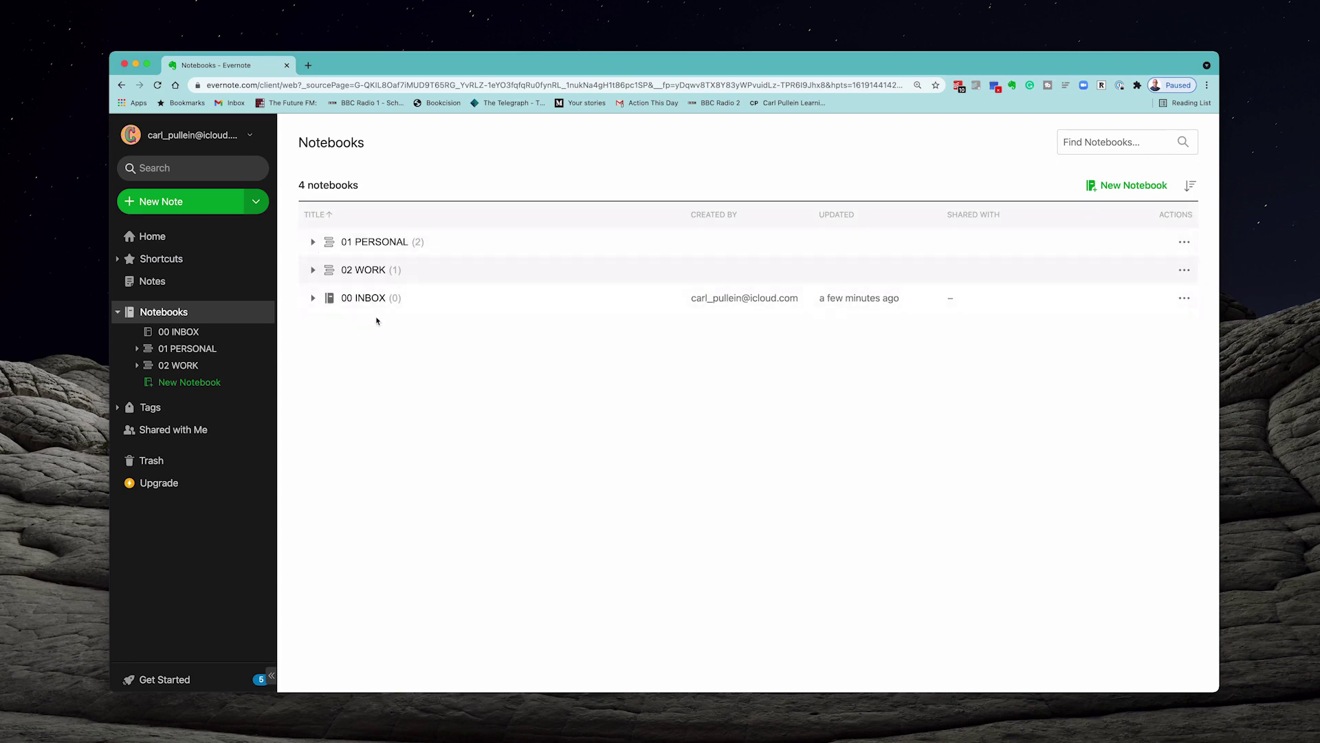
pyautogui.click(1190, 187)
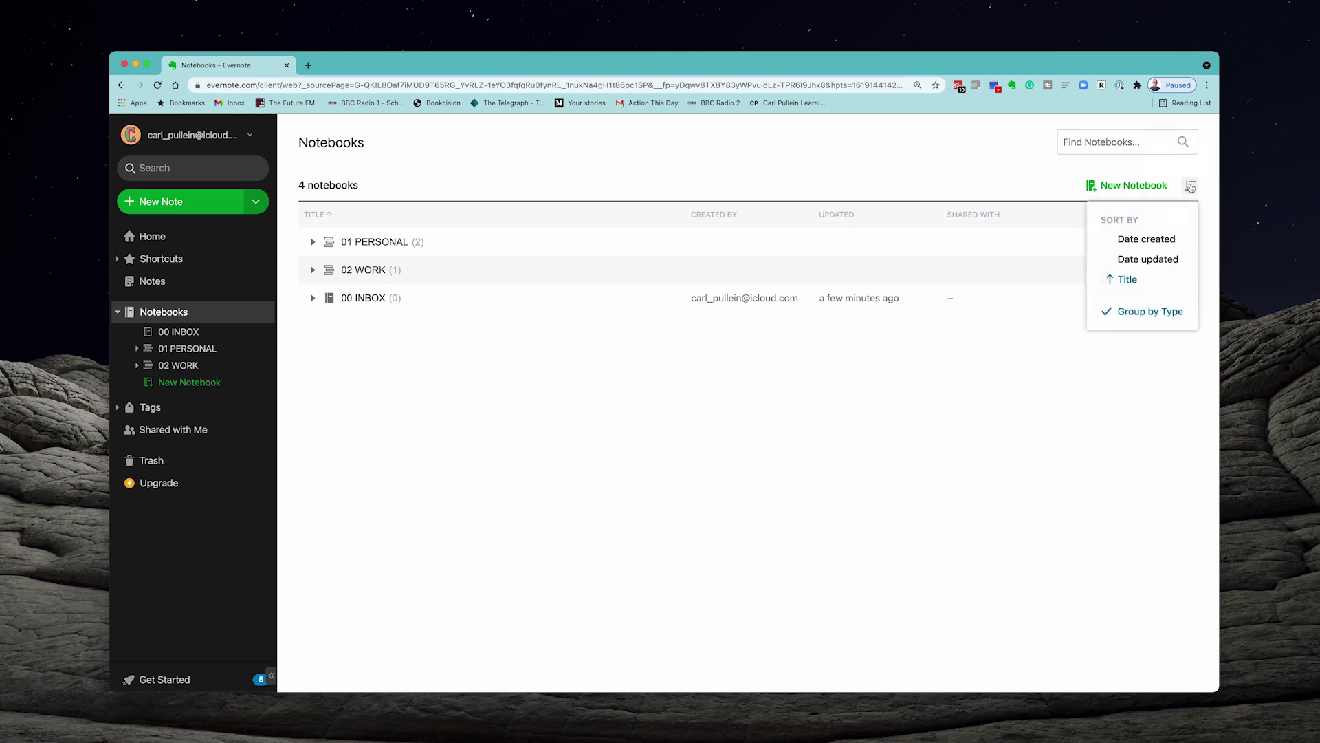
pyautogui.click(1139, 314)
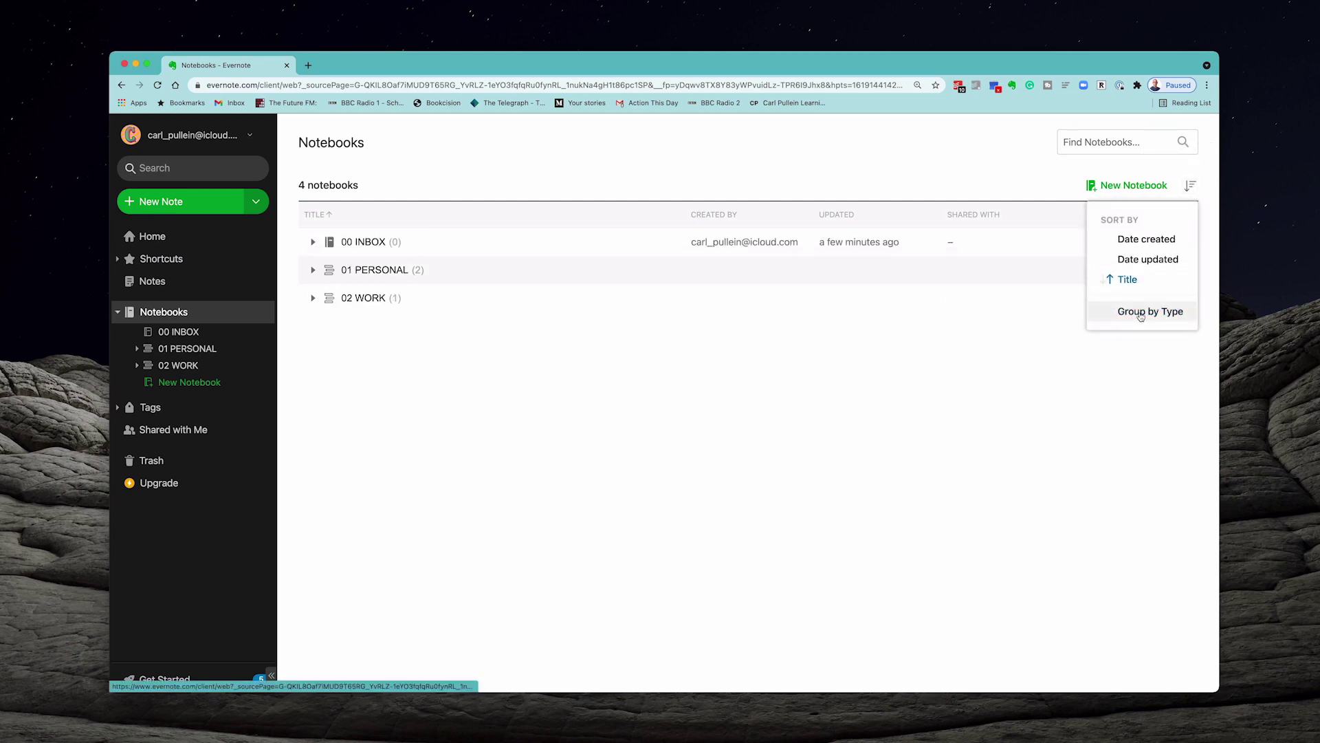
pyautogui.click(772, 470)
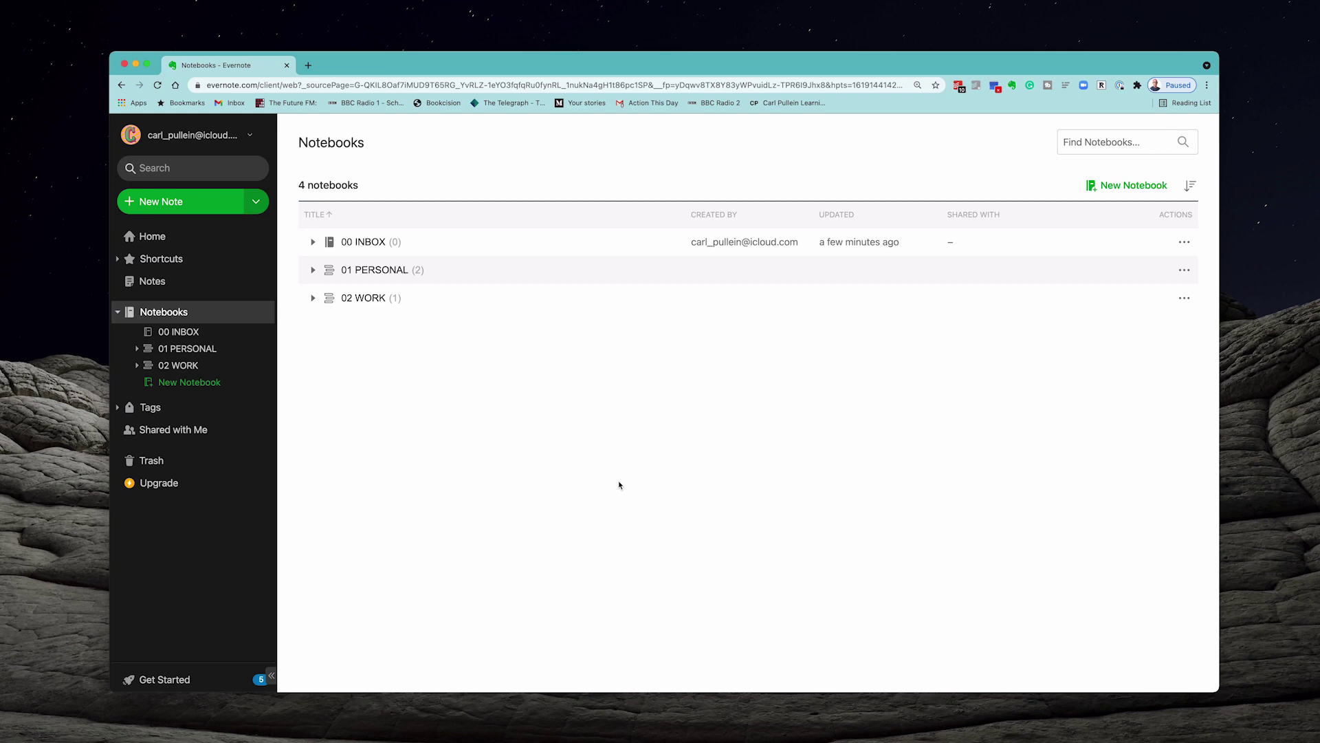
# Expand both stacks and enter MEETING NOTES as the new name for the 02 WORK notebook.
pyautogui.click(313, 269)
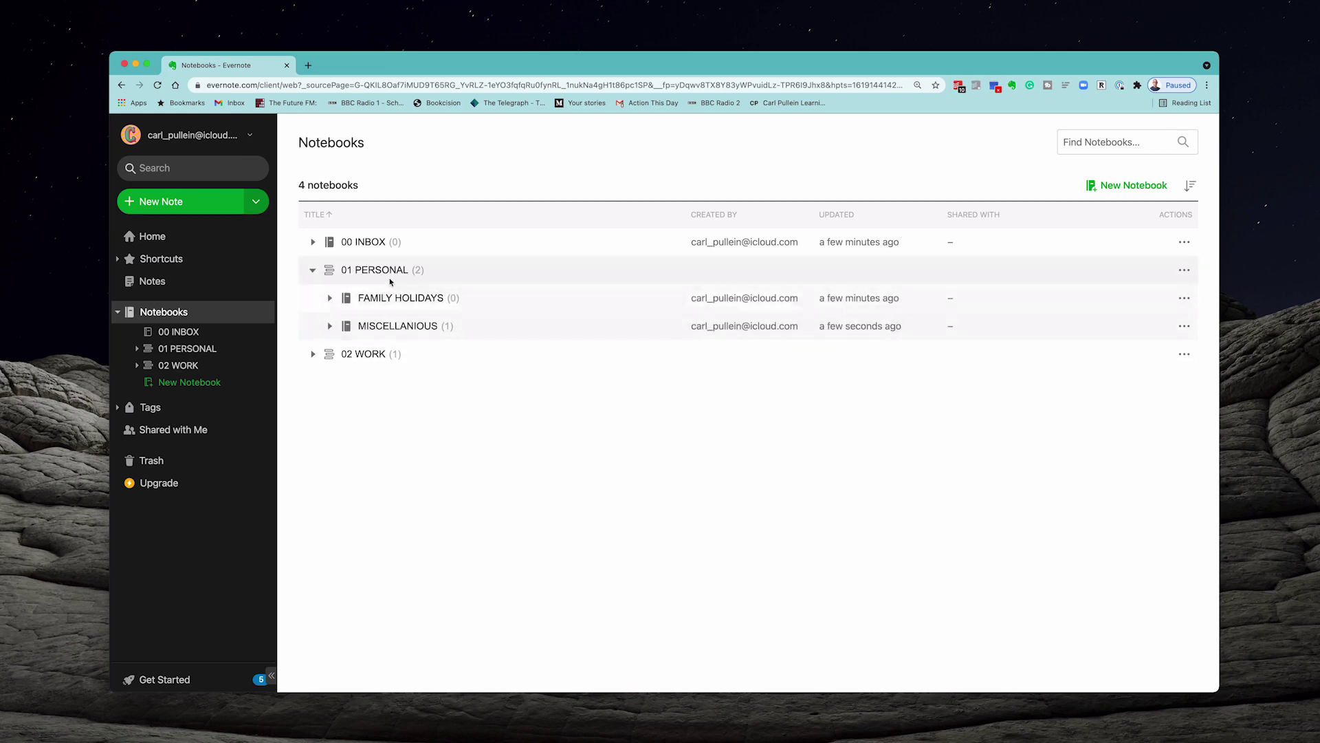
pyautogui.click(313, 354)
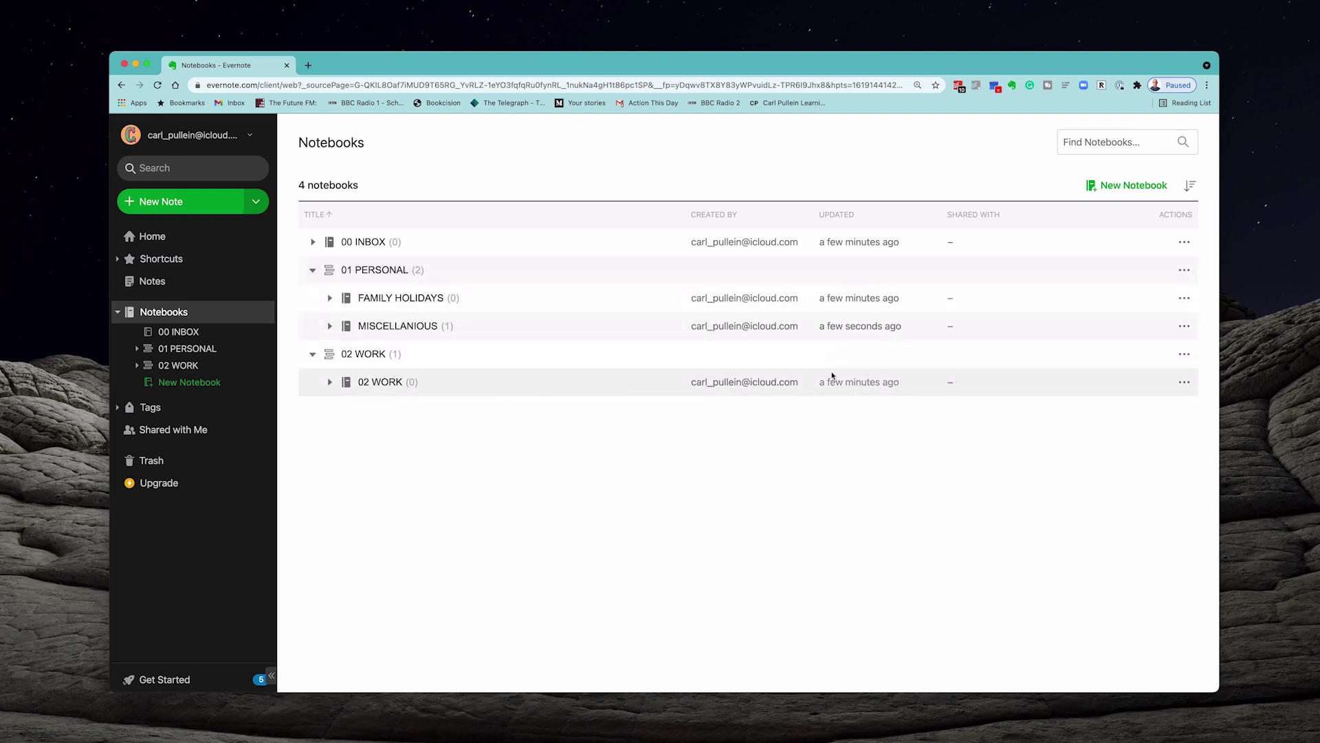
pyautogui.click(1184, 382)
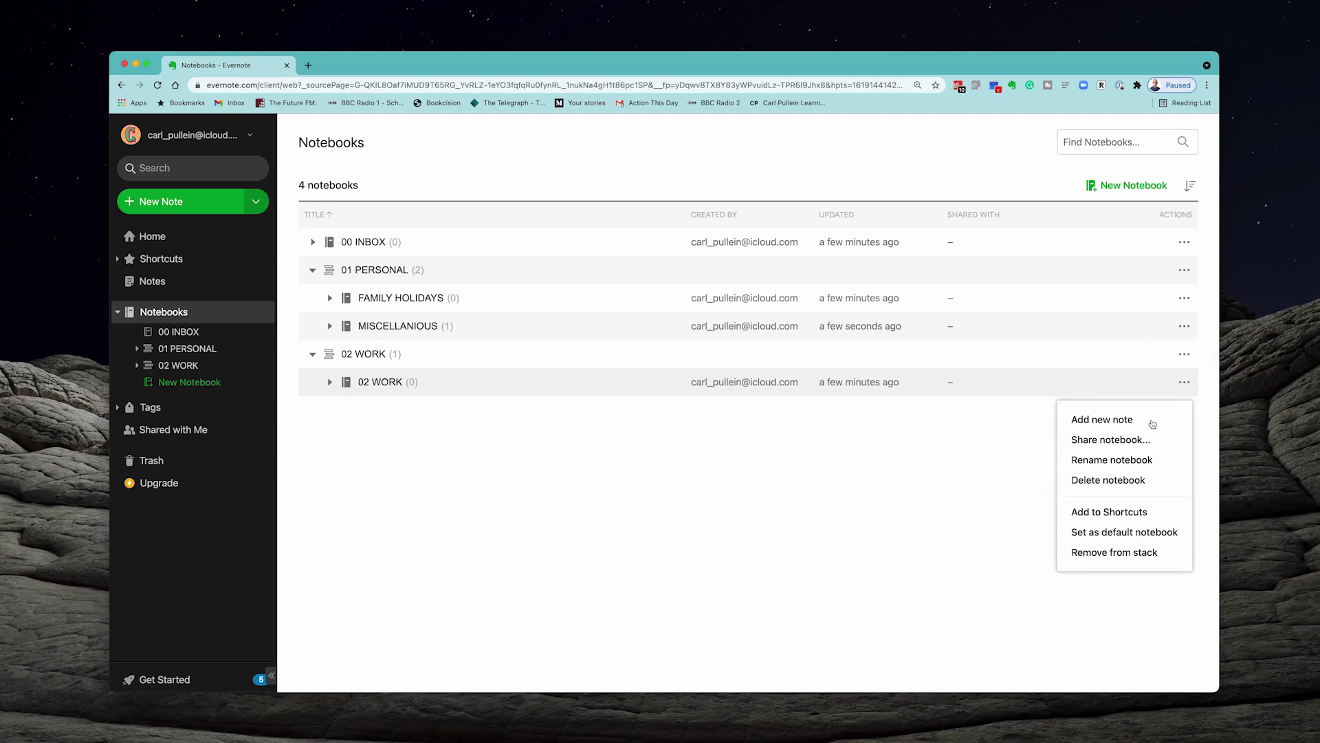
pyautogui.click(1118, 459)
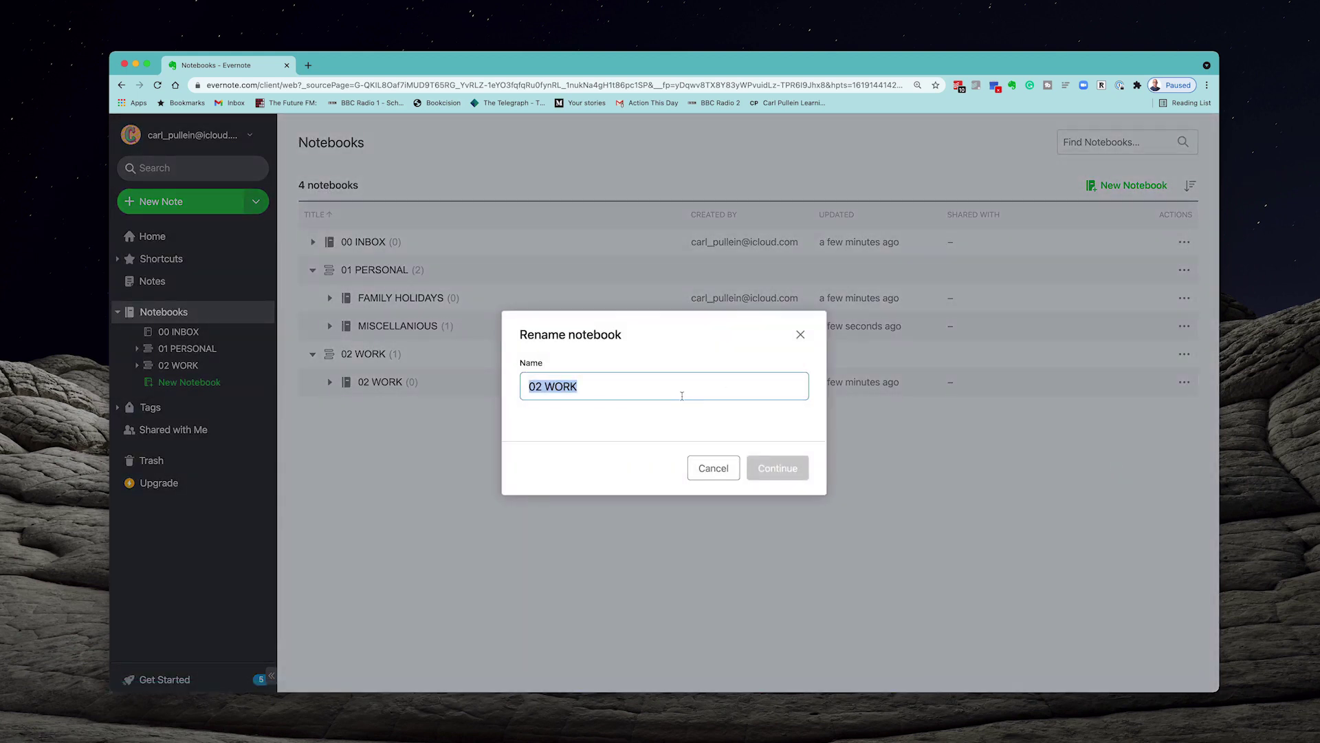
pyautogui.write('MEETING NOTE')
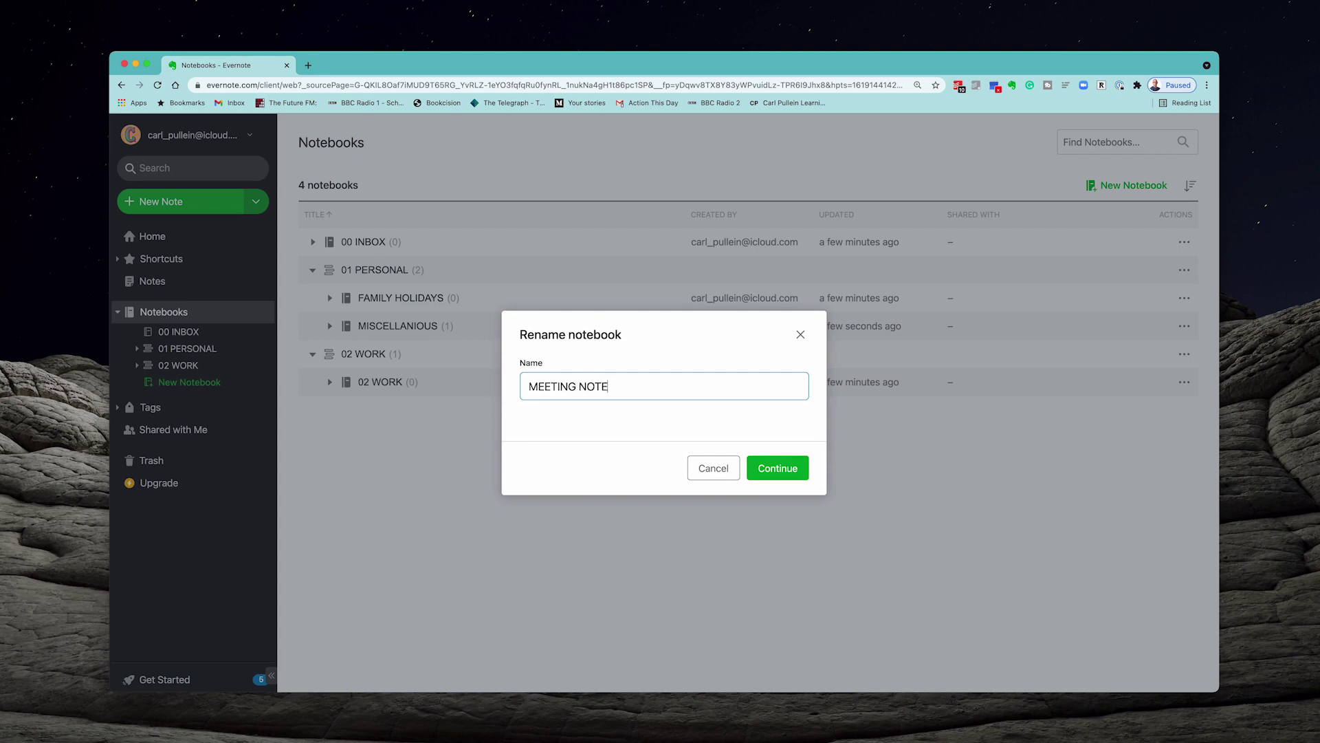
pyautogui.write('S')
pyautogui.click(784, 467)
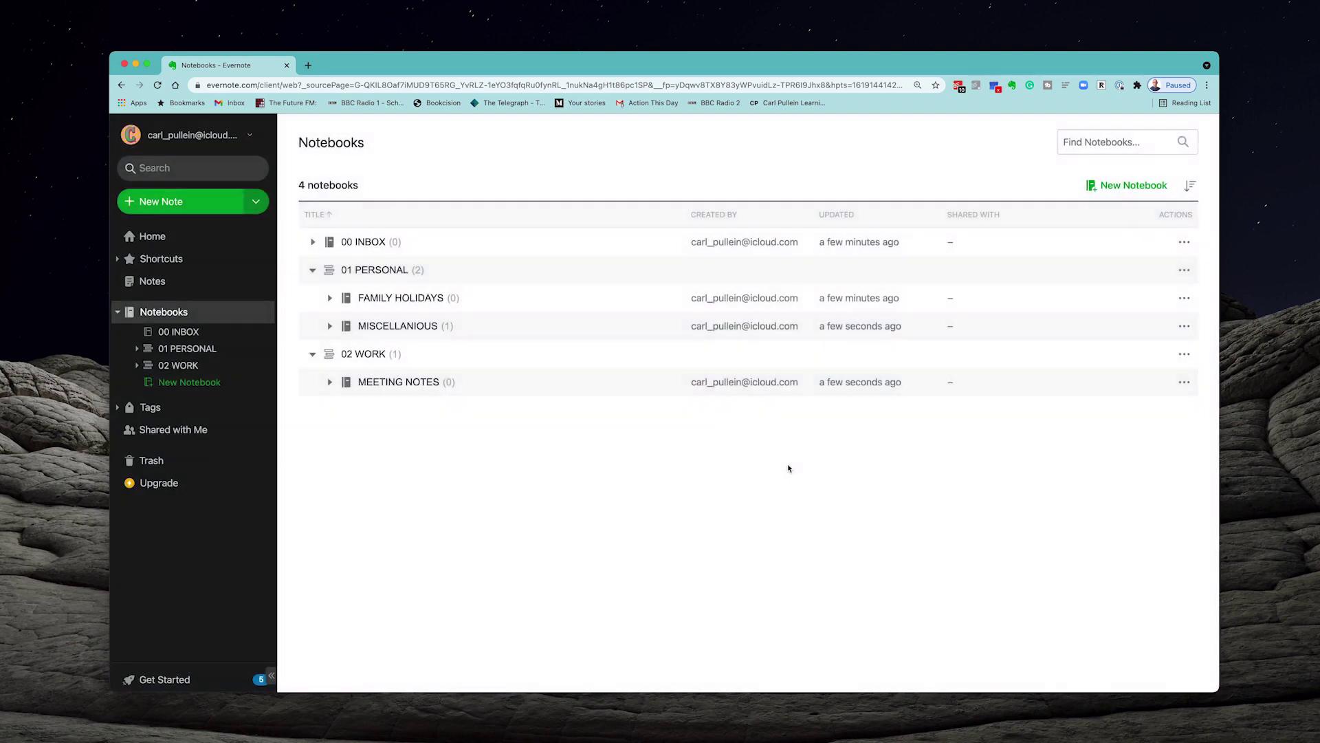